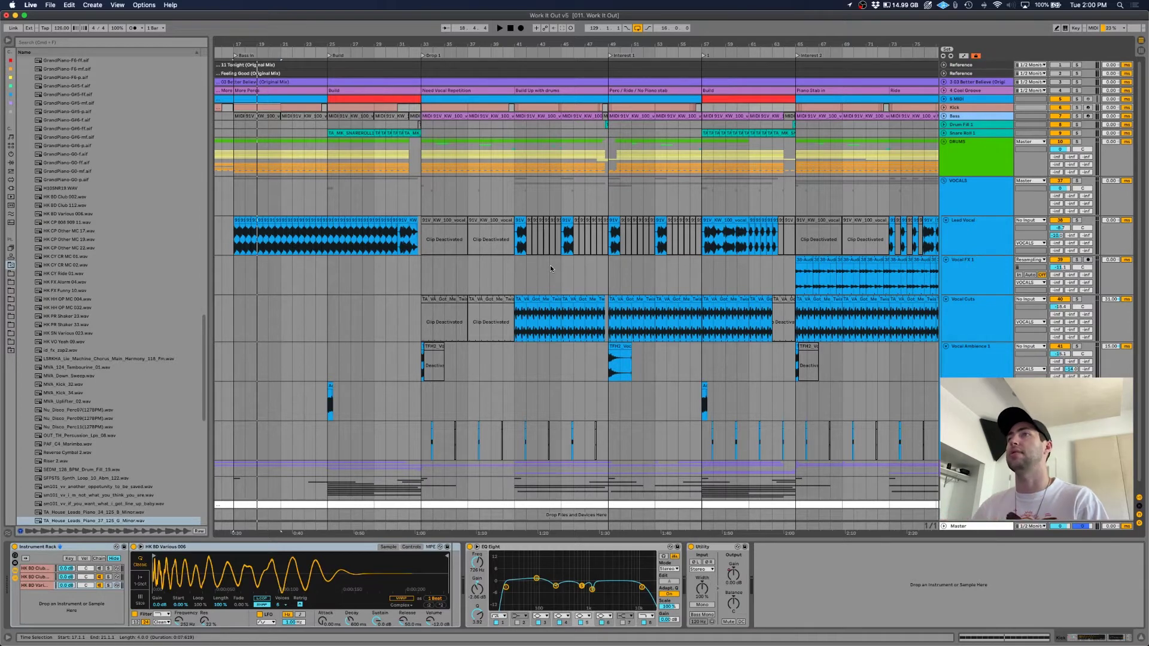
Solo the Lead Vocal track and play its last active clip before Drop 1
scroll(405, 239, "up", 5)
left_click(405, 239)
key("s")
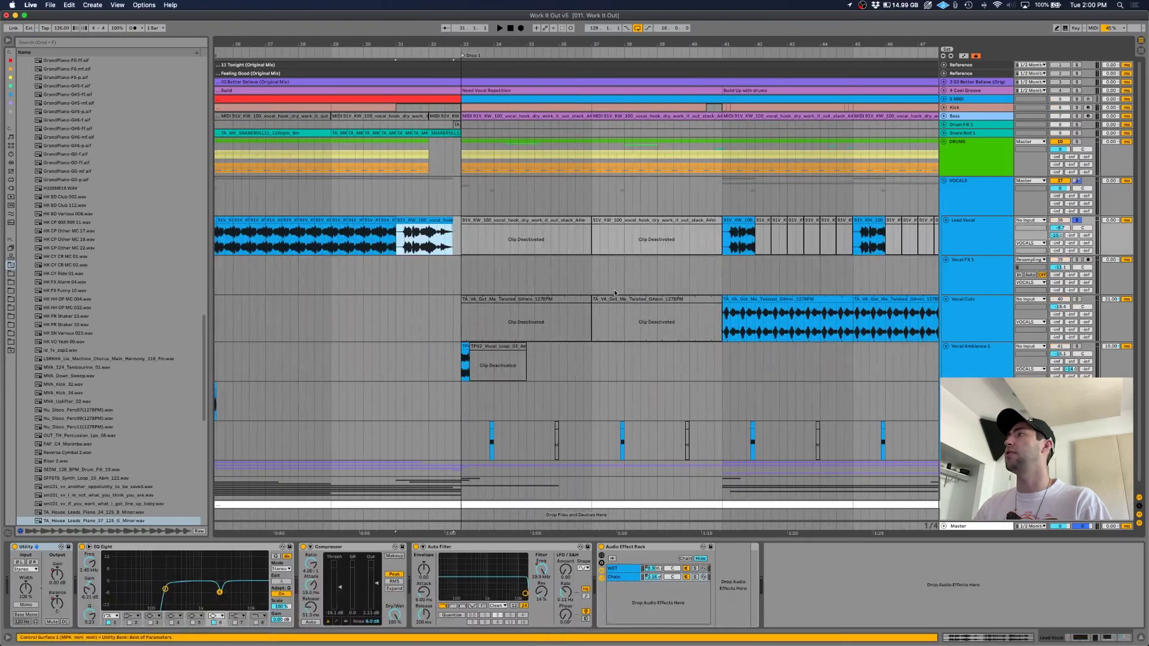
key("space")
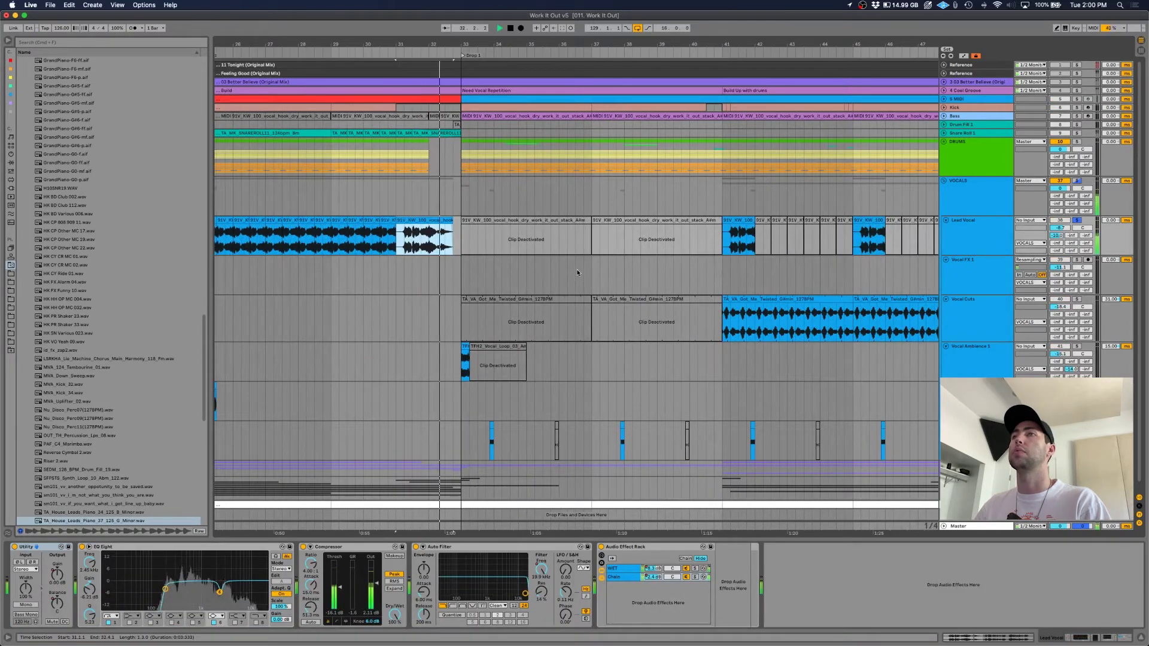
Stop playback and play the soloed Lead Vocal from its clip at the start of the second Build section
key("minus")
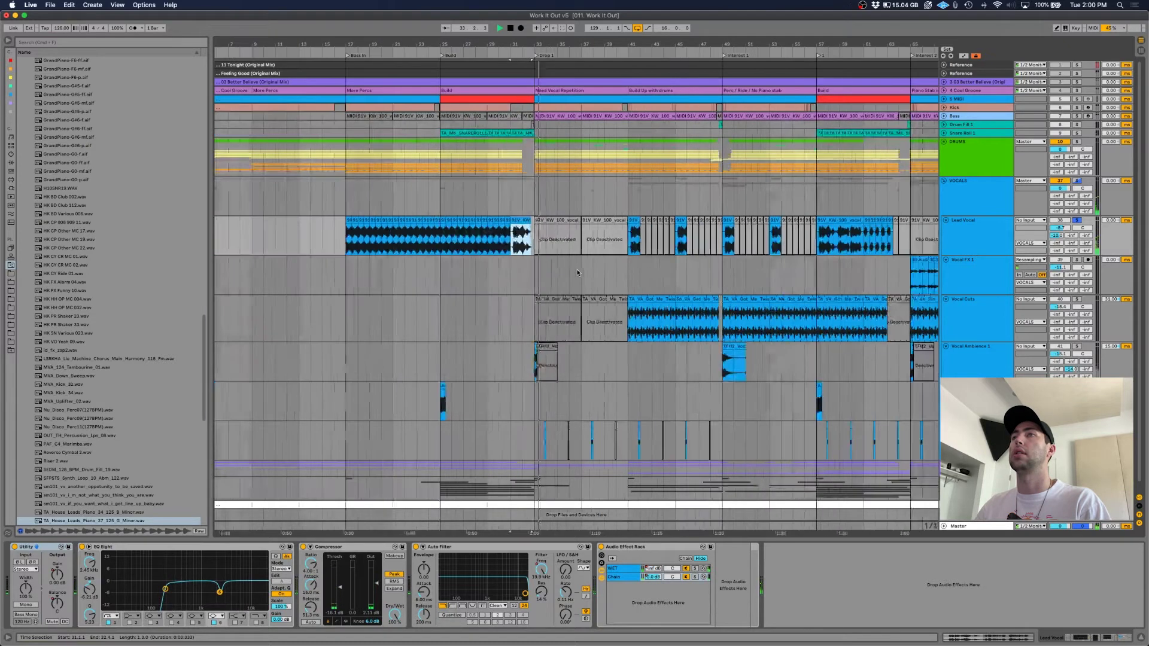
key("minus")
key("space")
left_click(747, 248)
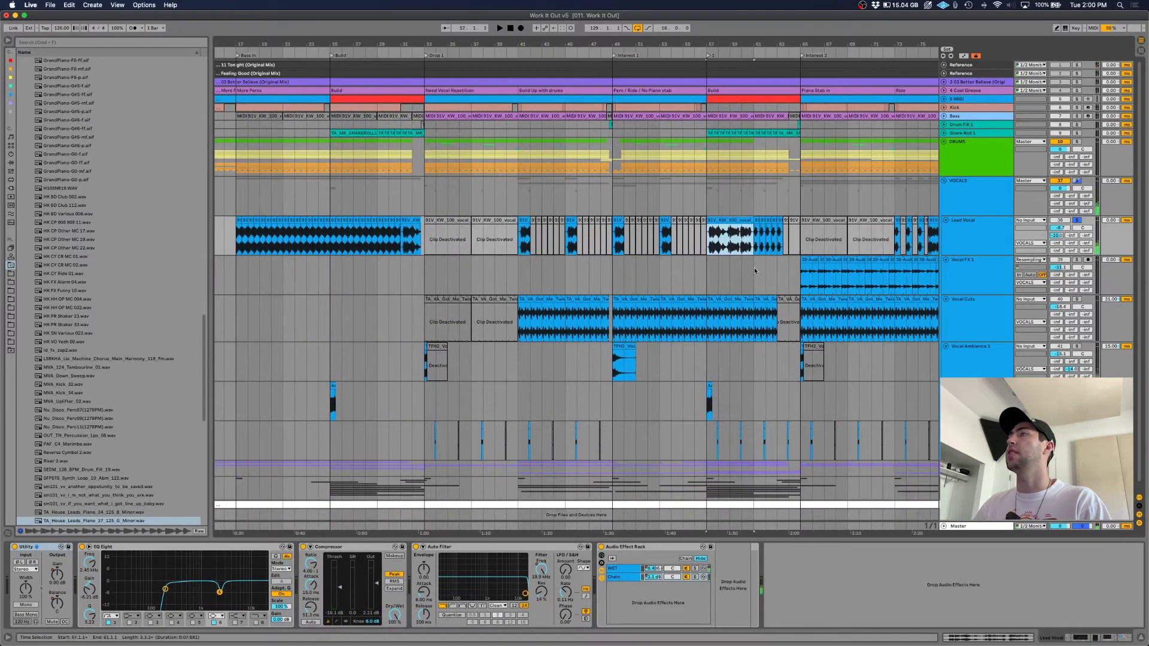
key("space")
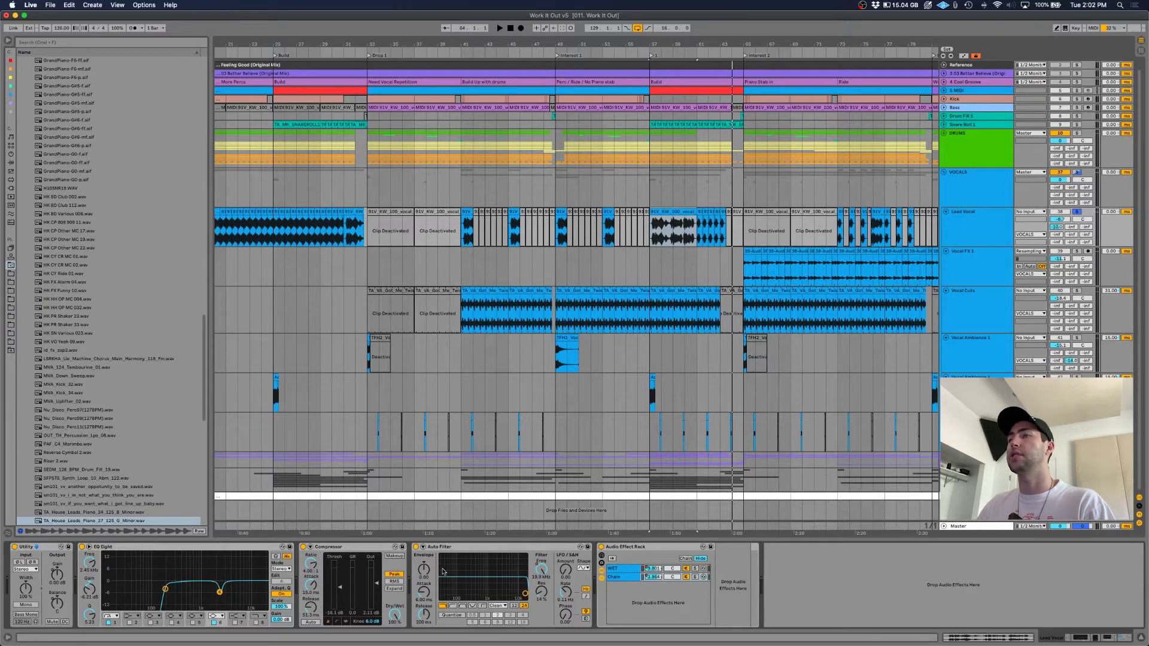
Select the Vocal FX 1 track and solo it in place of the Lead Vocal
left_click(946, 254)
left_click(989, 264)
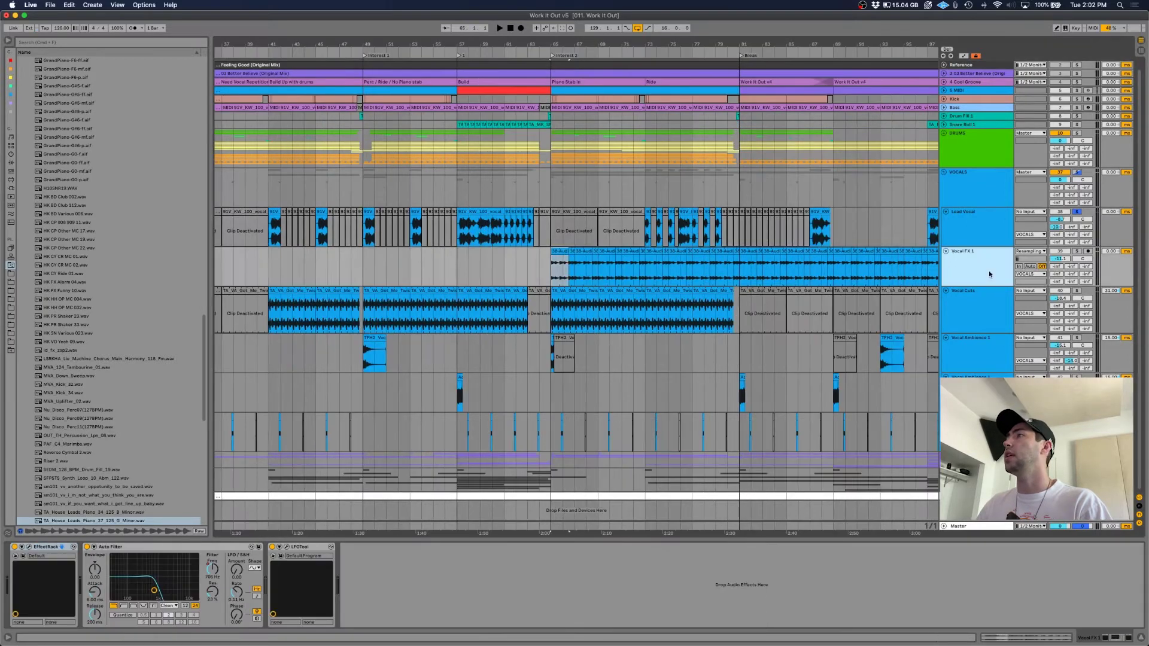
key("s")
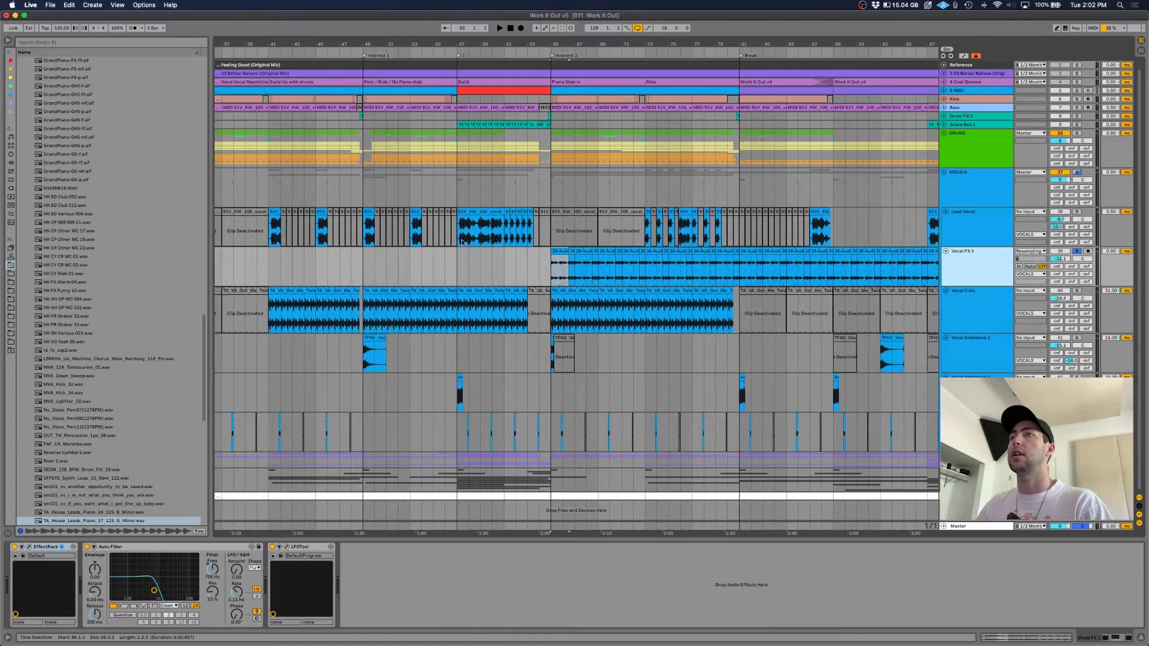
scroll(568, 273, "right", 2)
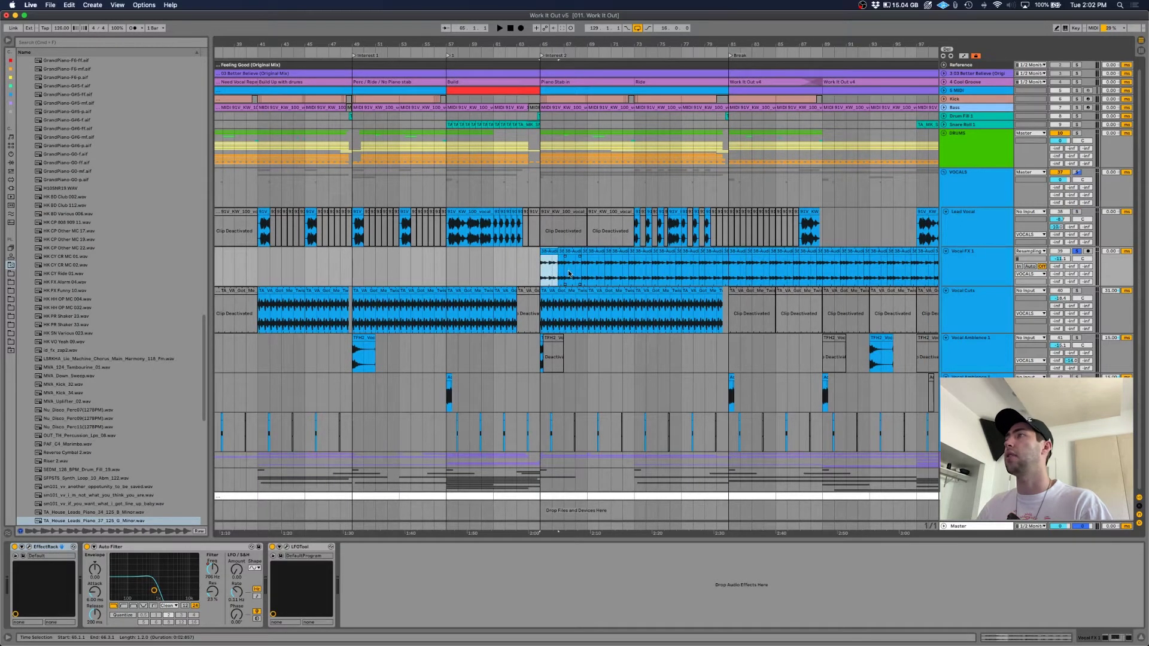
scroll(623, 276, "right", 2)
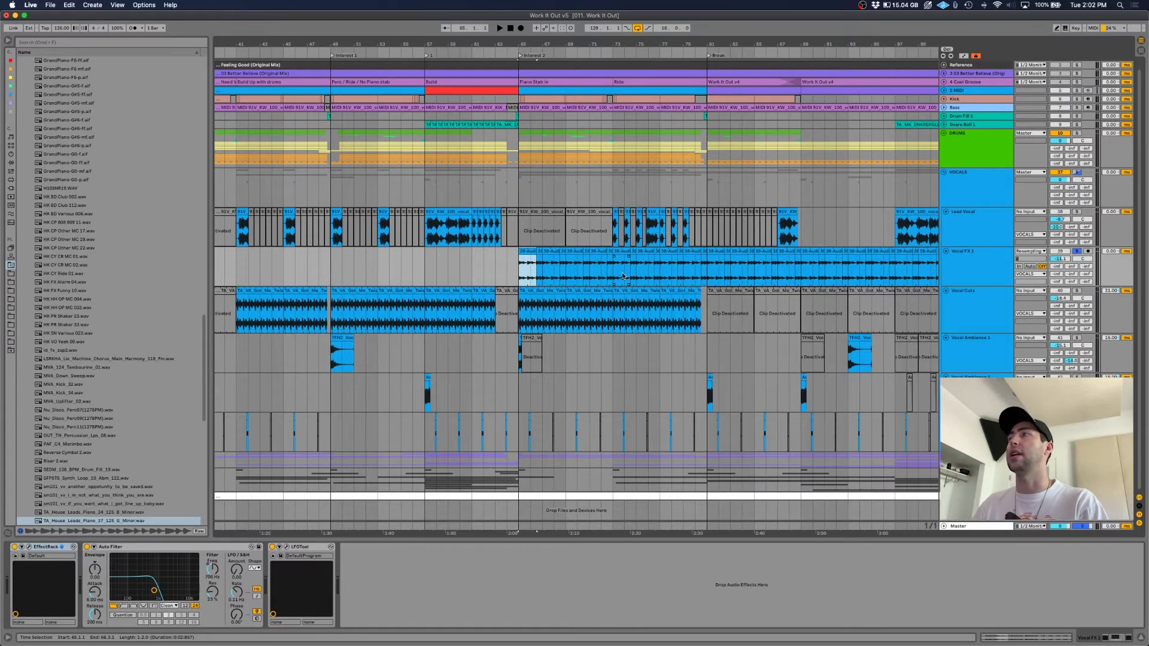
Audition Vocal FX 1 from the Interest 2 section and switch off its Auto Filter
key("space")
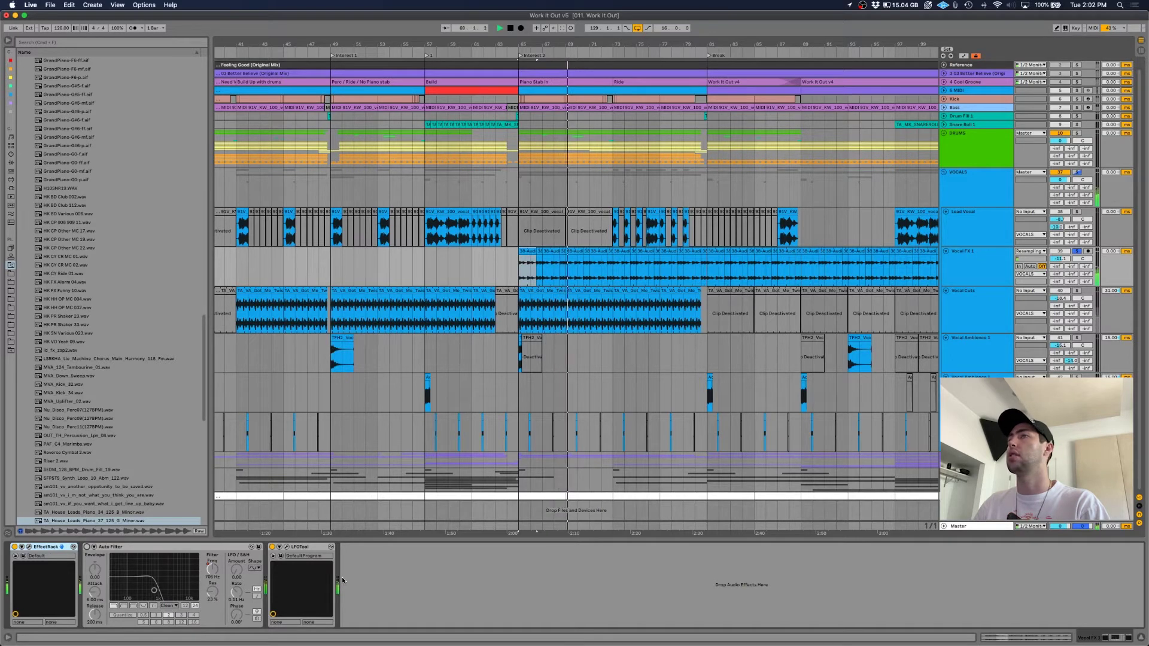
key("space")
left_click(86, 546)
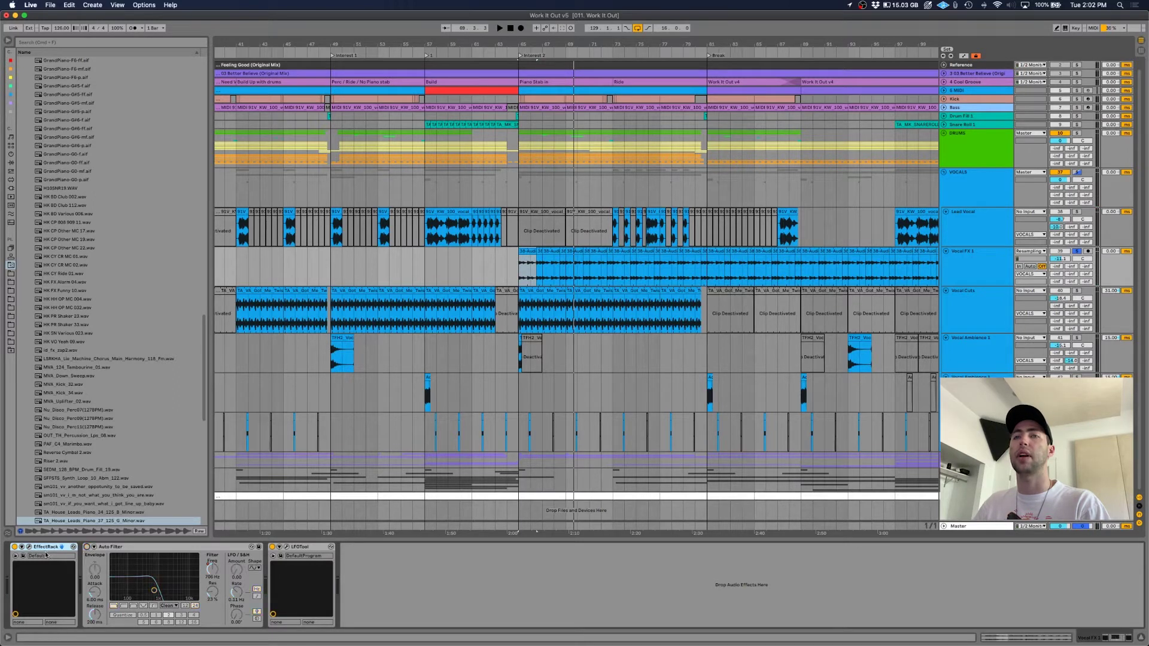
Open the EffectRack plug-in on Vocal FX 1 and play the vocal with the whole rack bypassed
left_click(73, 546)
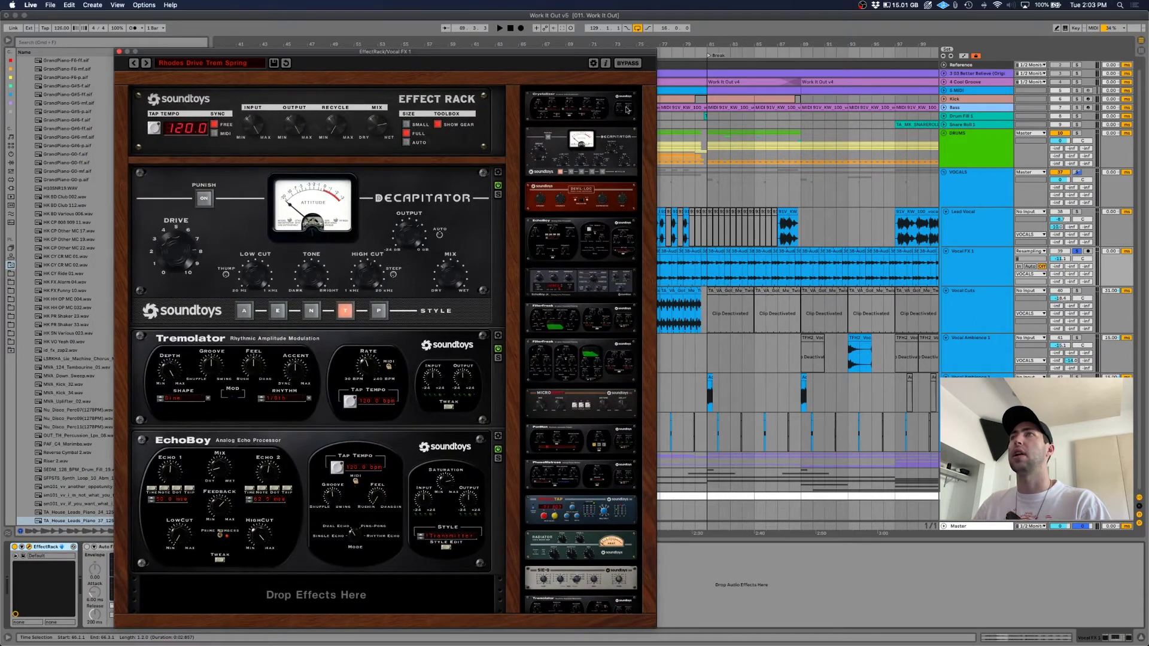
left_click(628, 64)
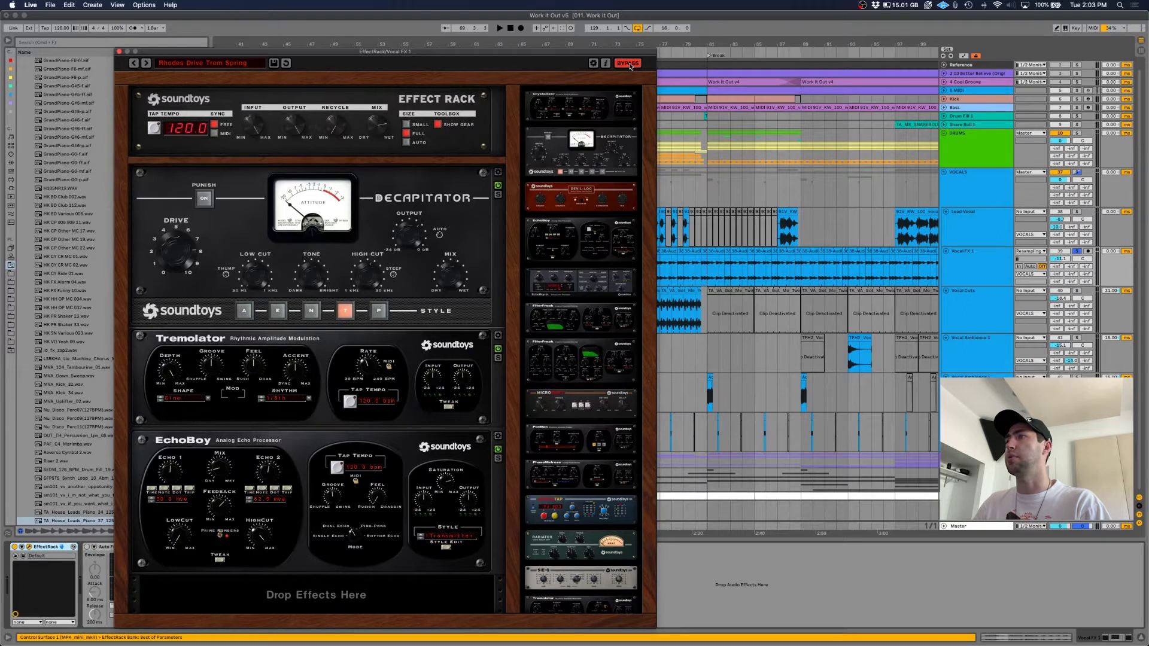
key("space")
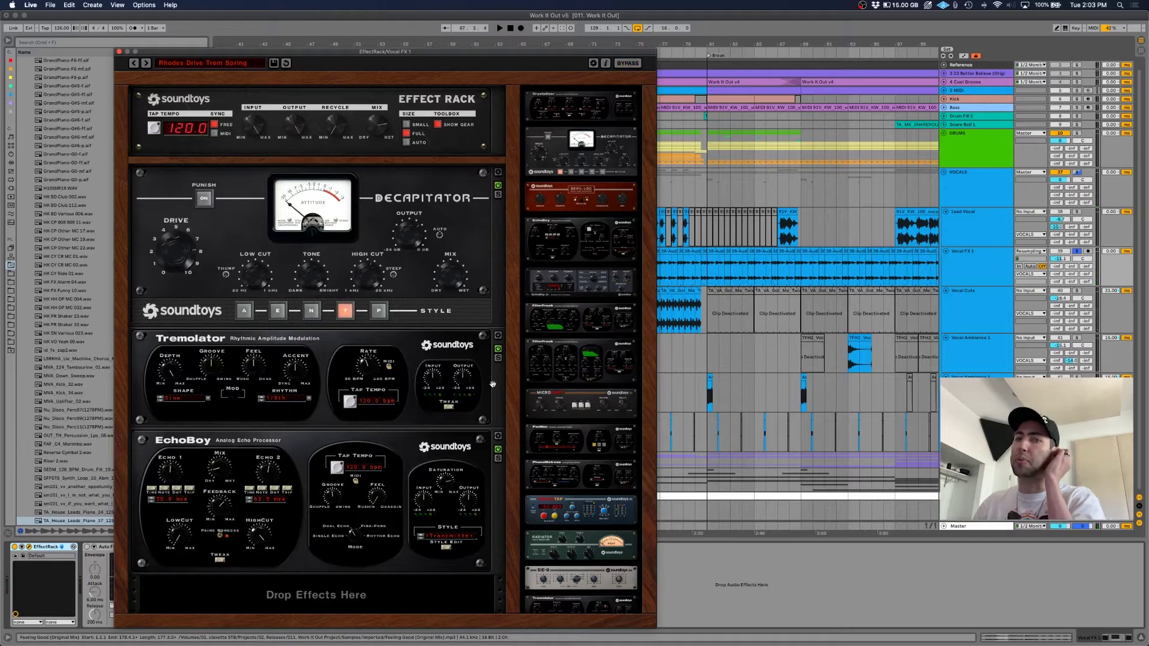
Disable EchoBoy and Tremolator in the rack and toggle Decapitator to hear that effect in isolation
left_click(498, 448)
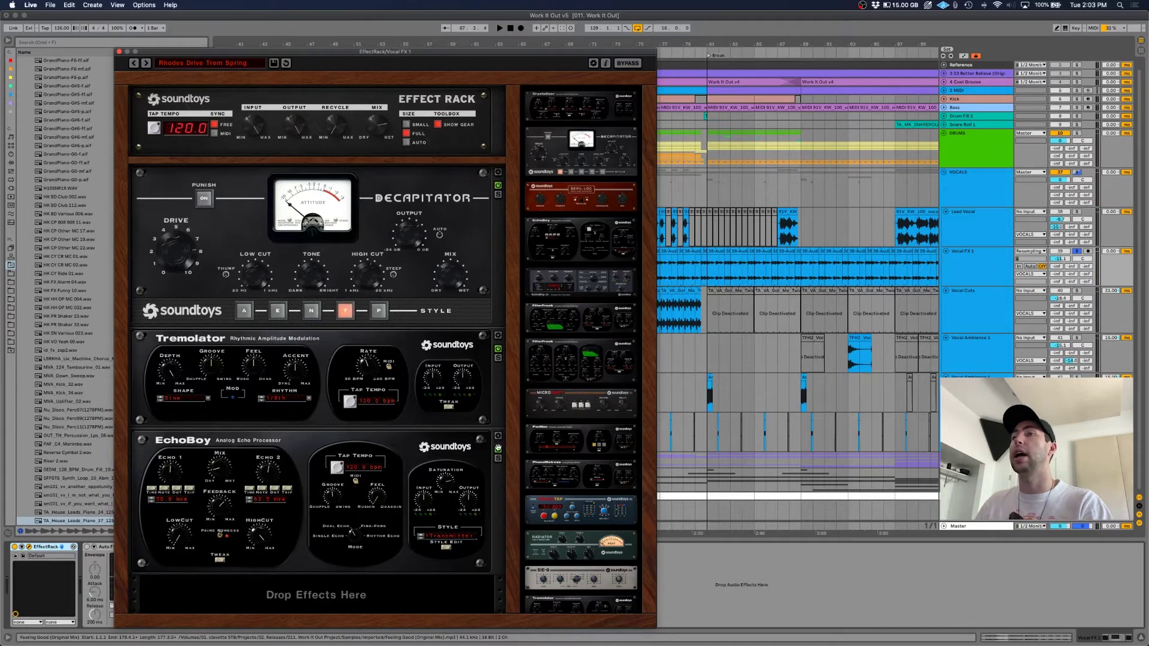
left_click(498, 349)
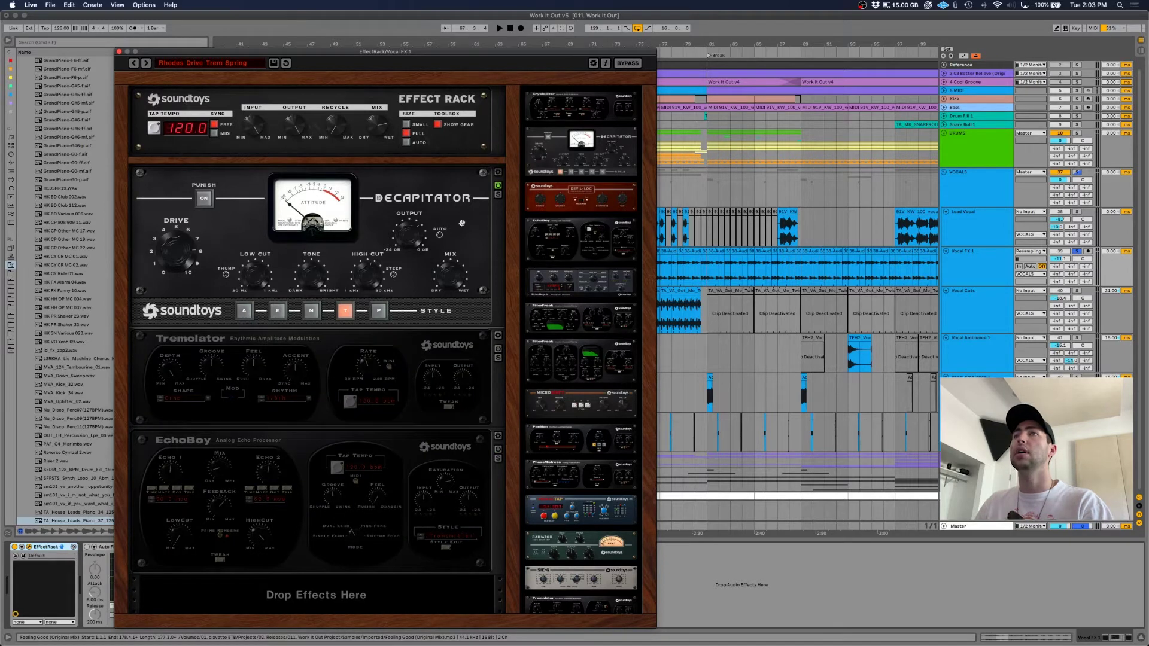
left_click(498, 186)
left_click(498, 186)
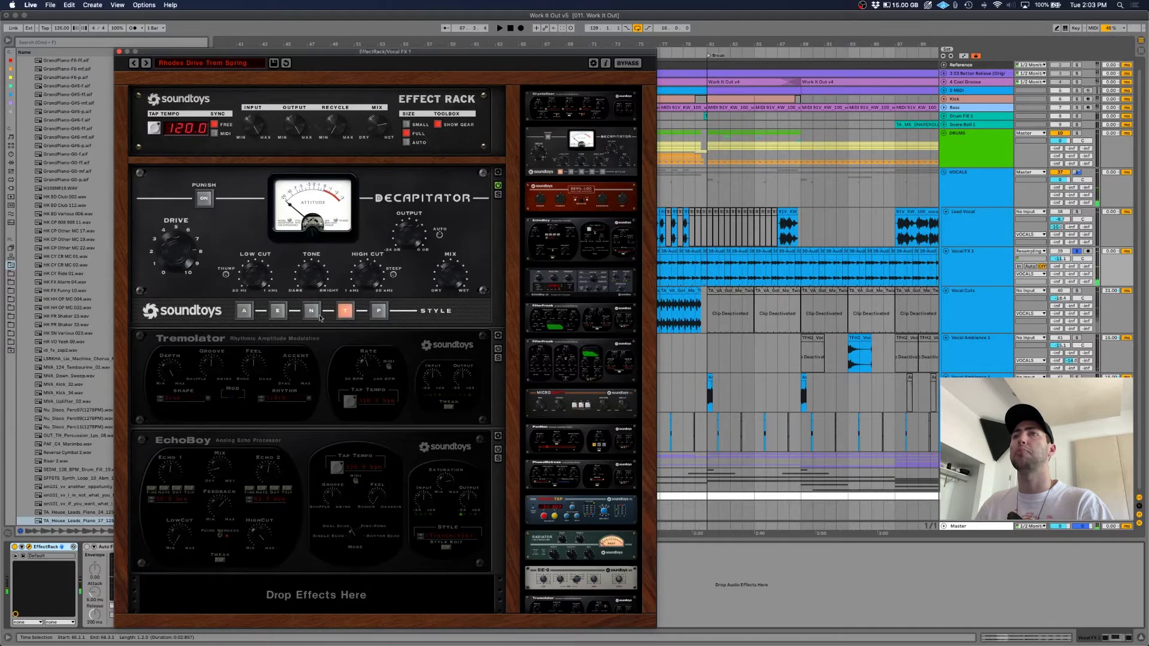
left_click_drag(318, 281, 317, 282)
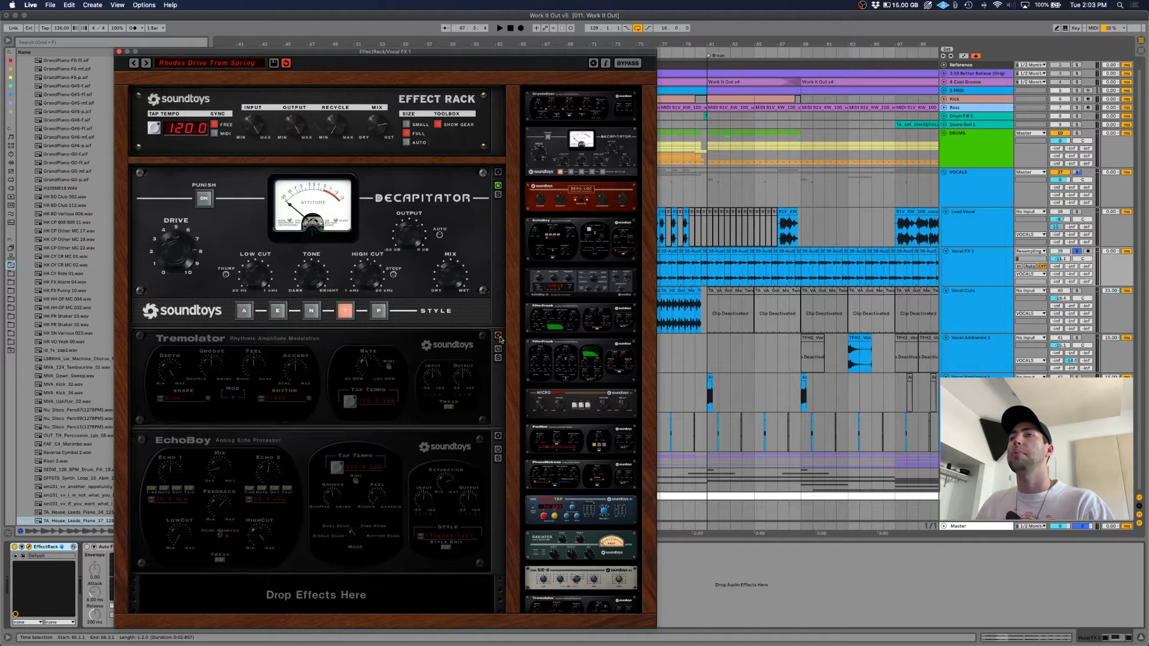
Re-enable Tremolator and EchoBoy and play the vocal through the full effect rack
left_click(497, 347)
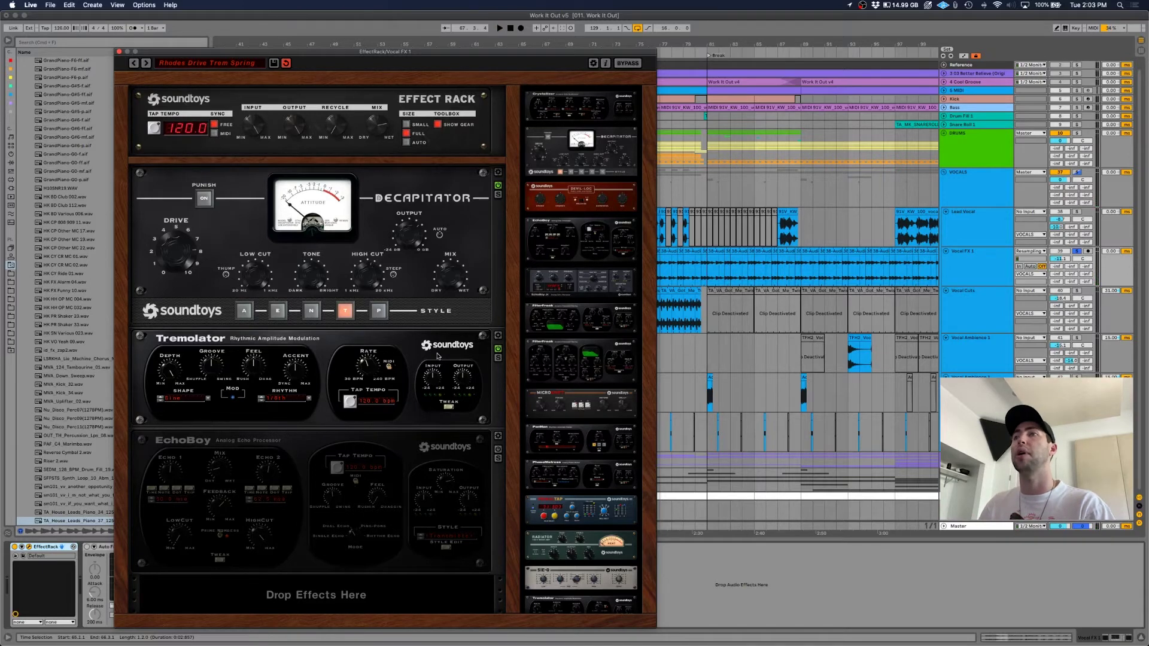
left_click(499, 449)
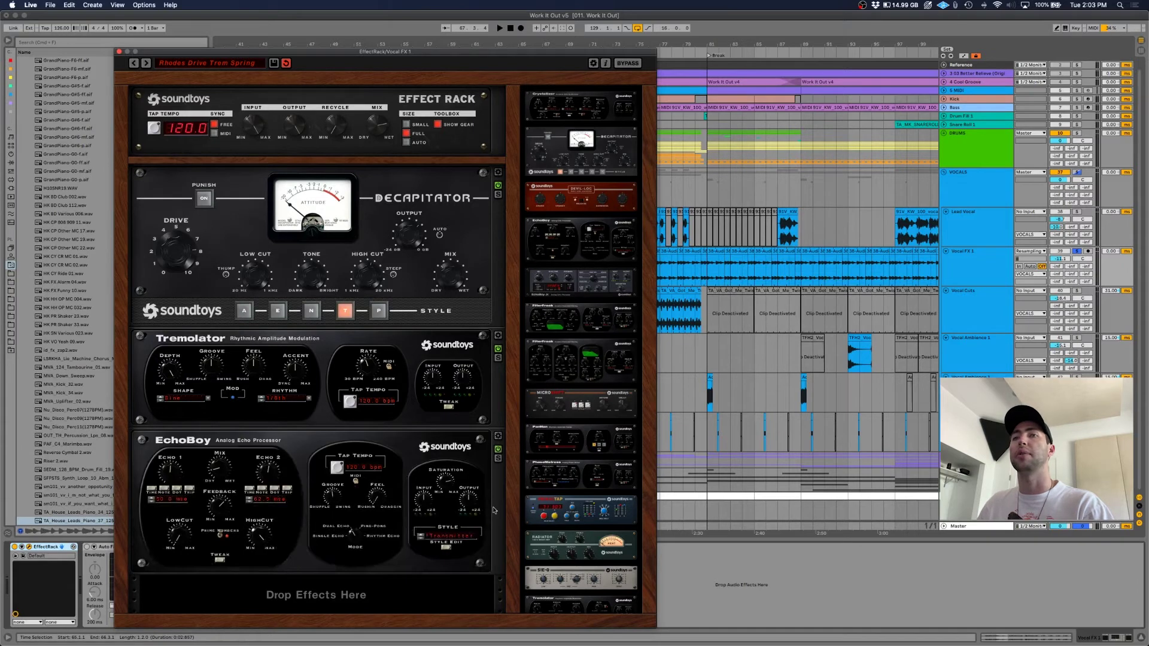
key("space")
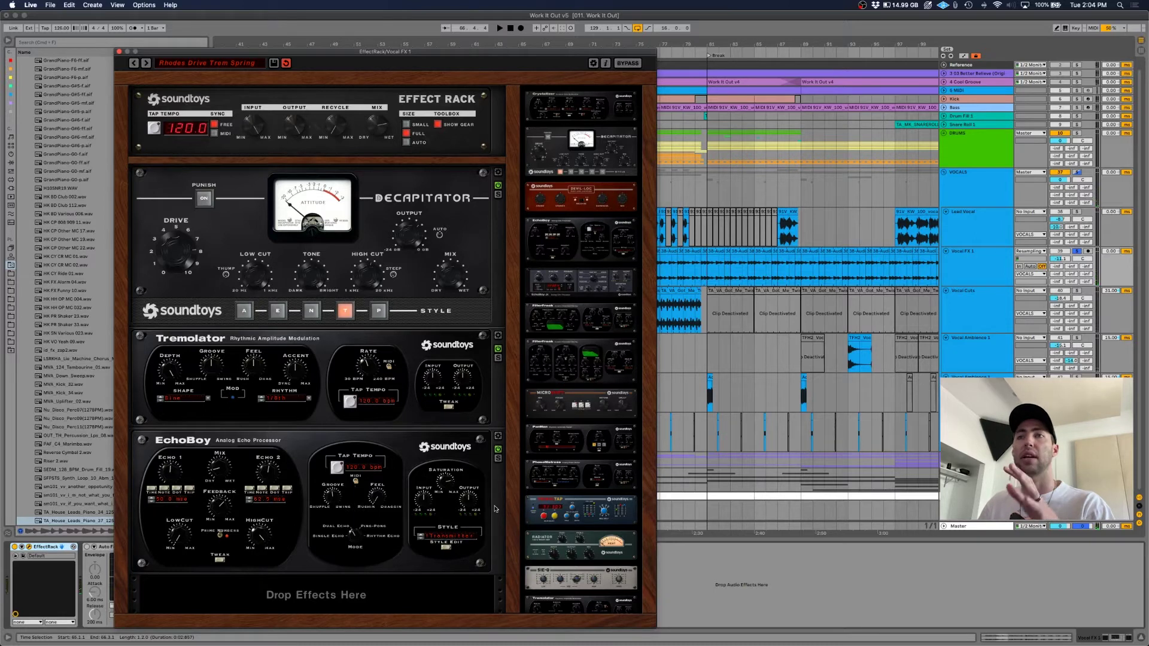
key("space")
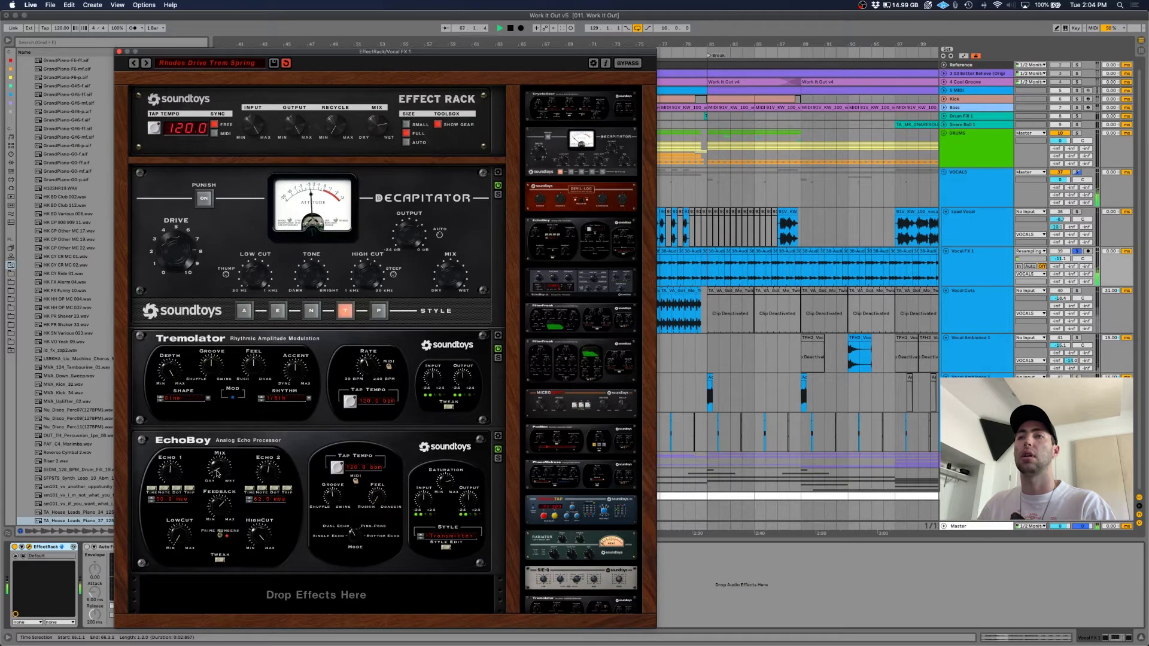
Close the EffectRack window and audition the soloed Vocal Cuts clip at the start of Interest 2
left_click(119, 52)
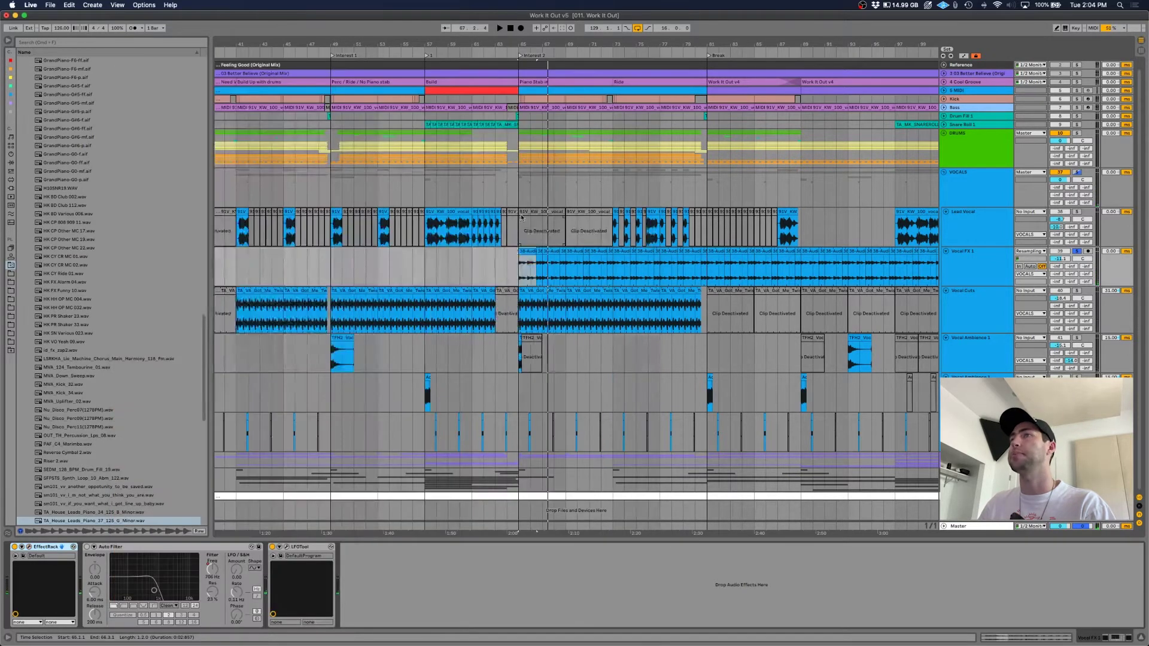
scroll(501, 256, "down", 5)
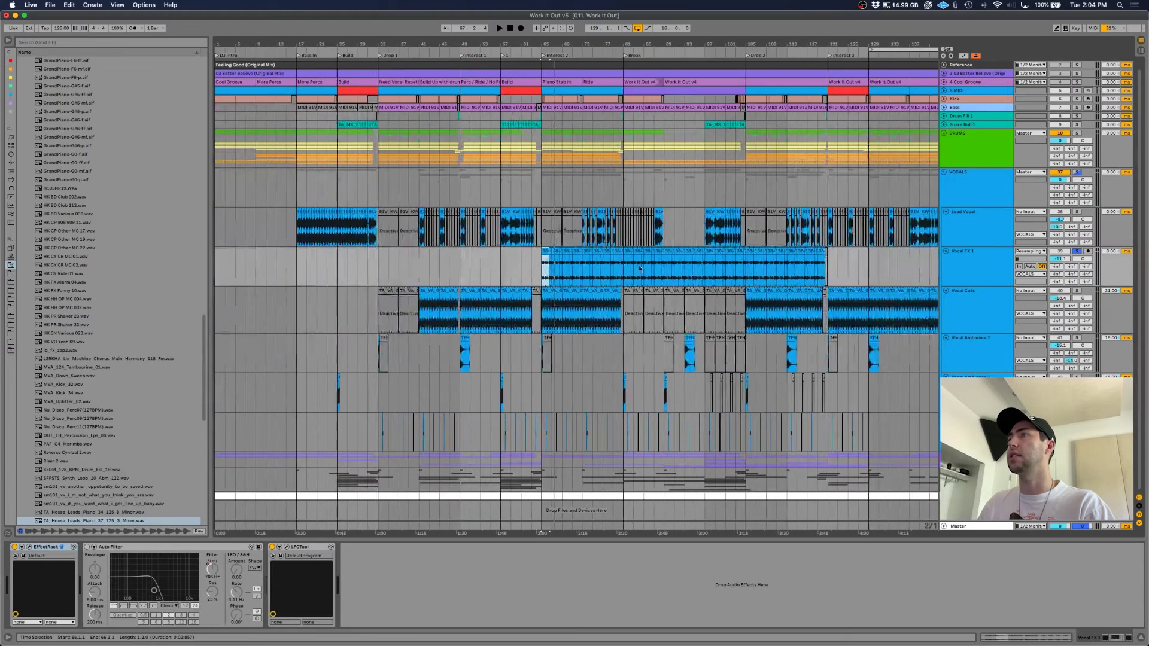
scroll(723, 270, "right", 8)
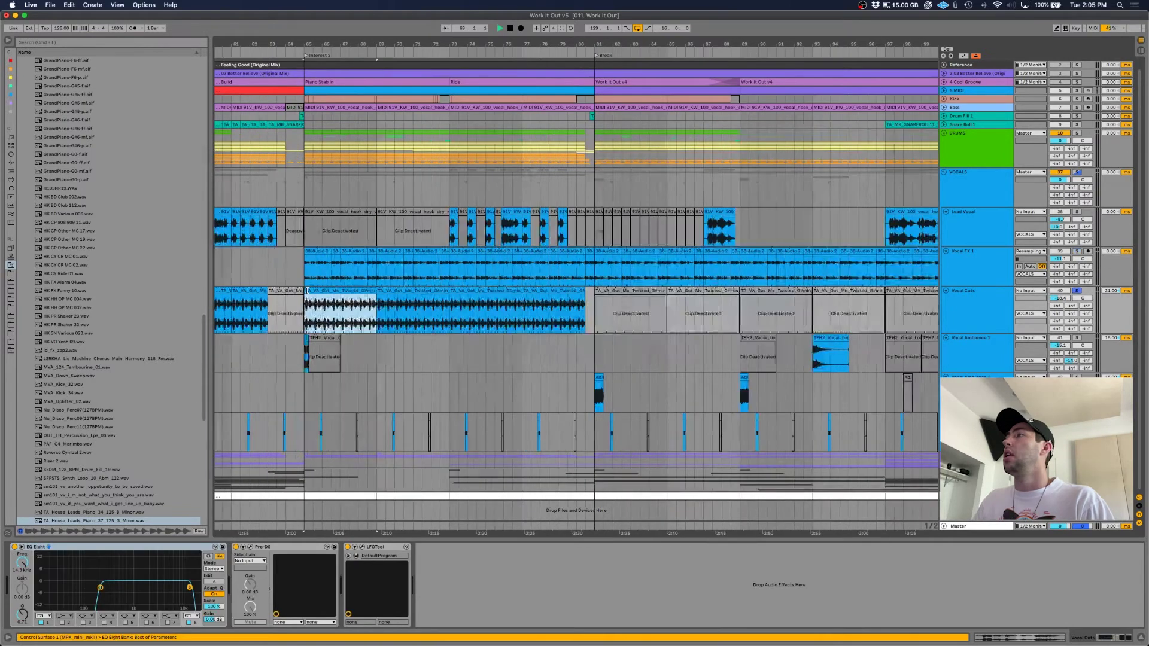
key("space")
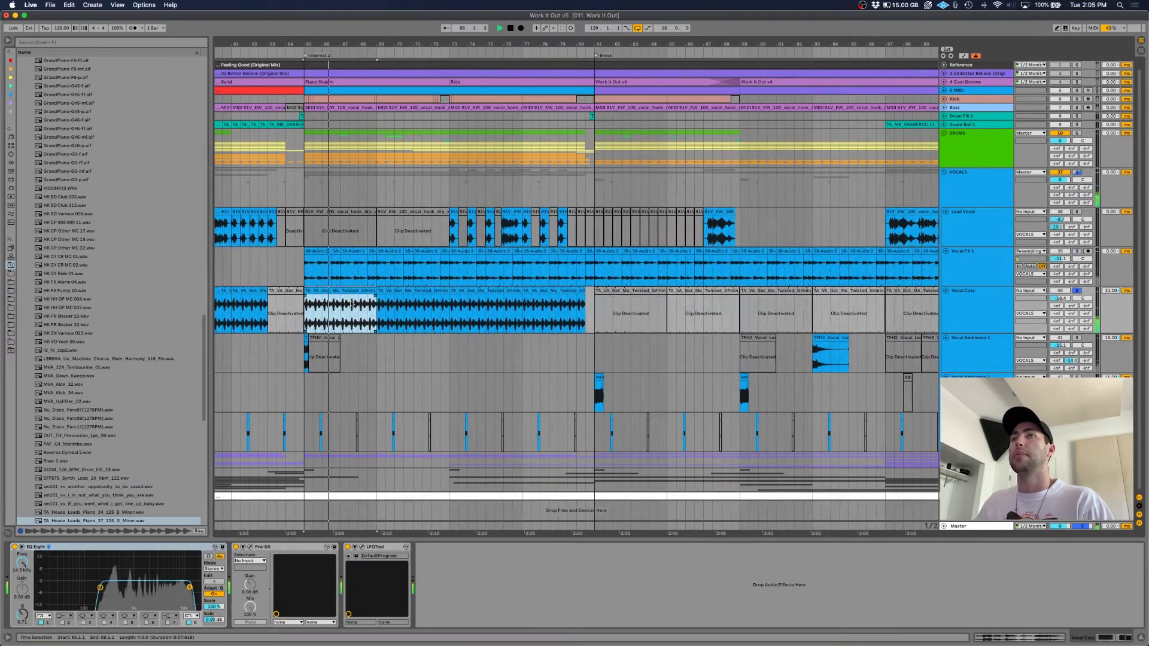
key("space")
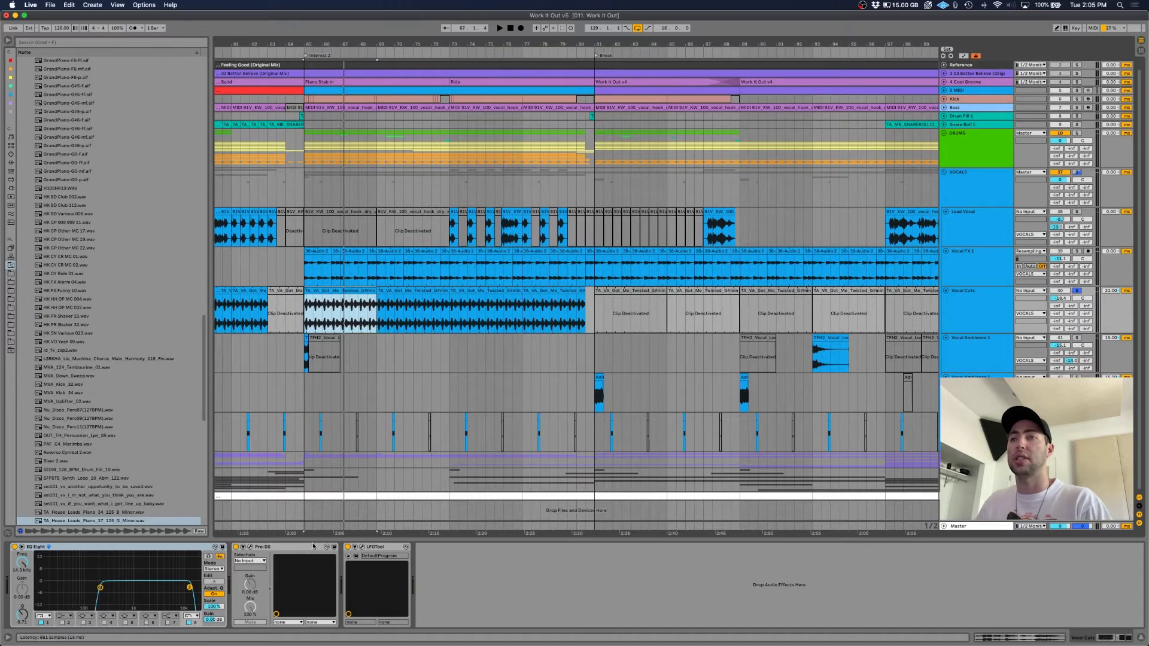
Open the Vocal Cuts clip in the sample editor and examine its looped region and warp markers
scroll(329, 321, "up", 3)
scroll(328, 320, "up", 5)
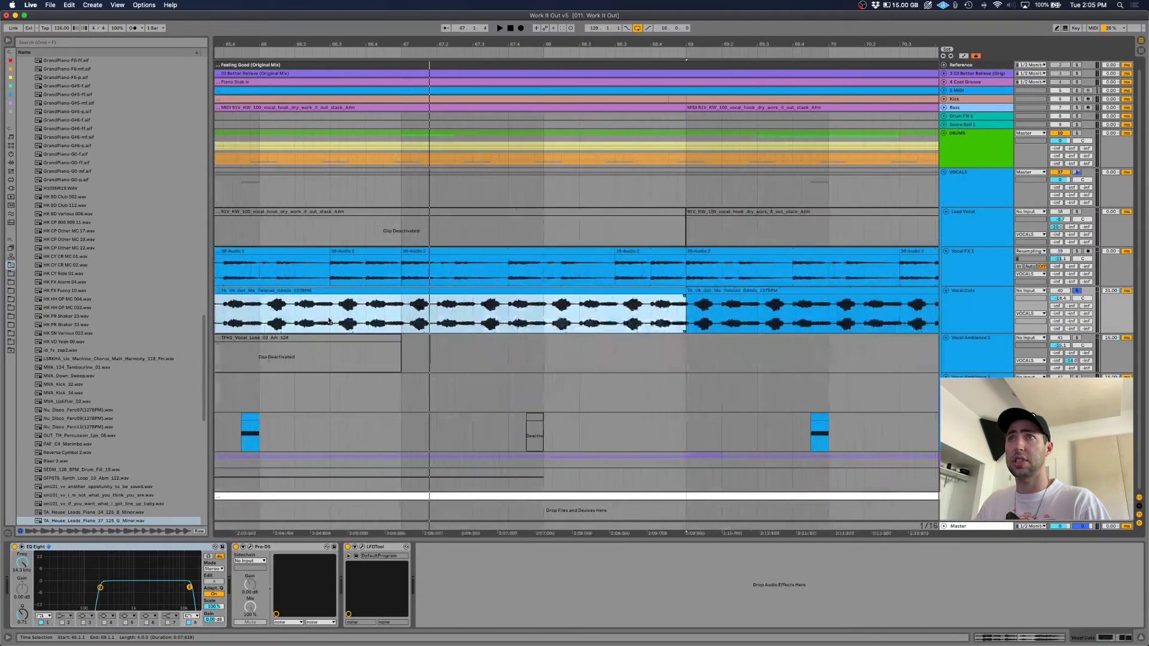
double_click(331, 317)
scroll(395, 372, "down", 5)
scroll(394, 374, "left", 5)
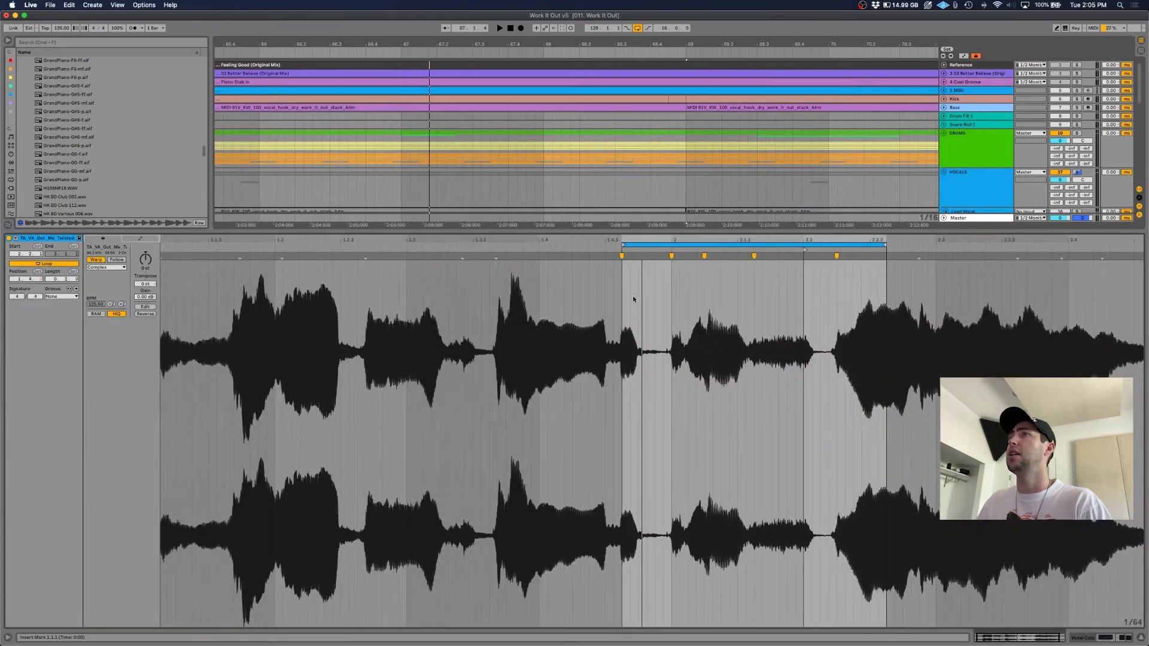
left_click_drag(620, 288, 884, 294)
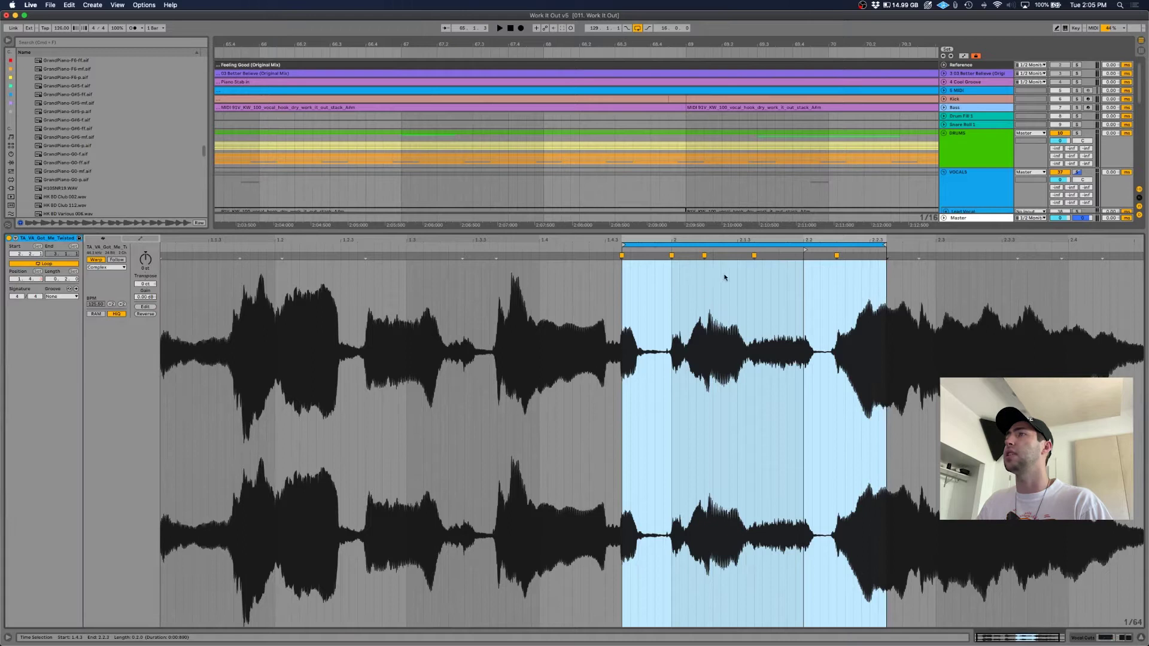
left_click(672, 301)
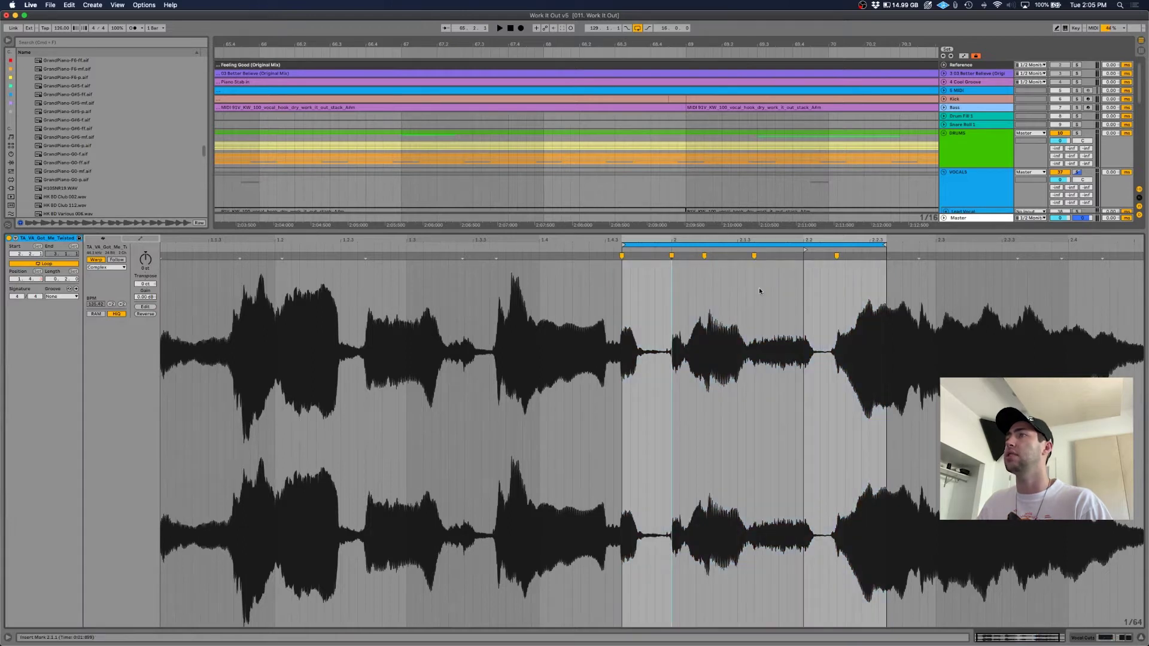
Switch off LFOTool, Pro-DS and EQ Eight on Vocal Cuts and play the Interest 2 clip dry
key("shift+Tab")
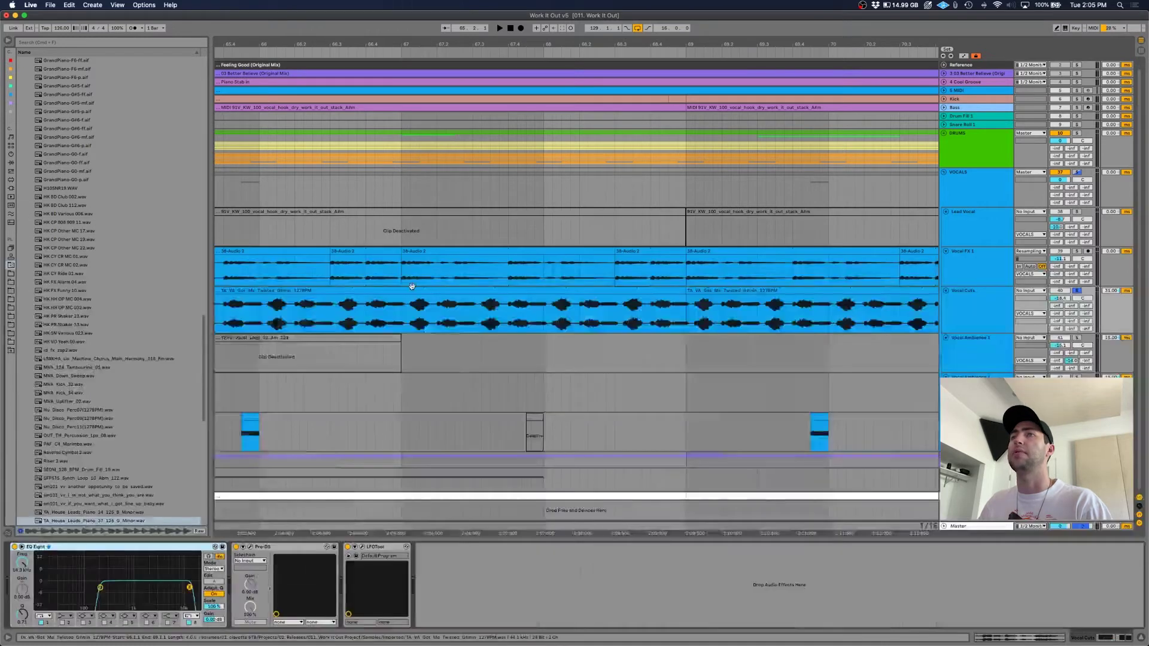
scroll(412, 286, "down", 3)
left_click(520, 309)
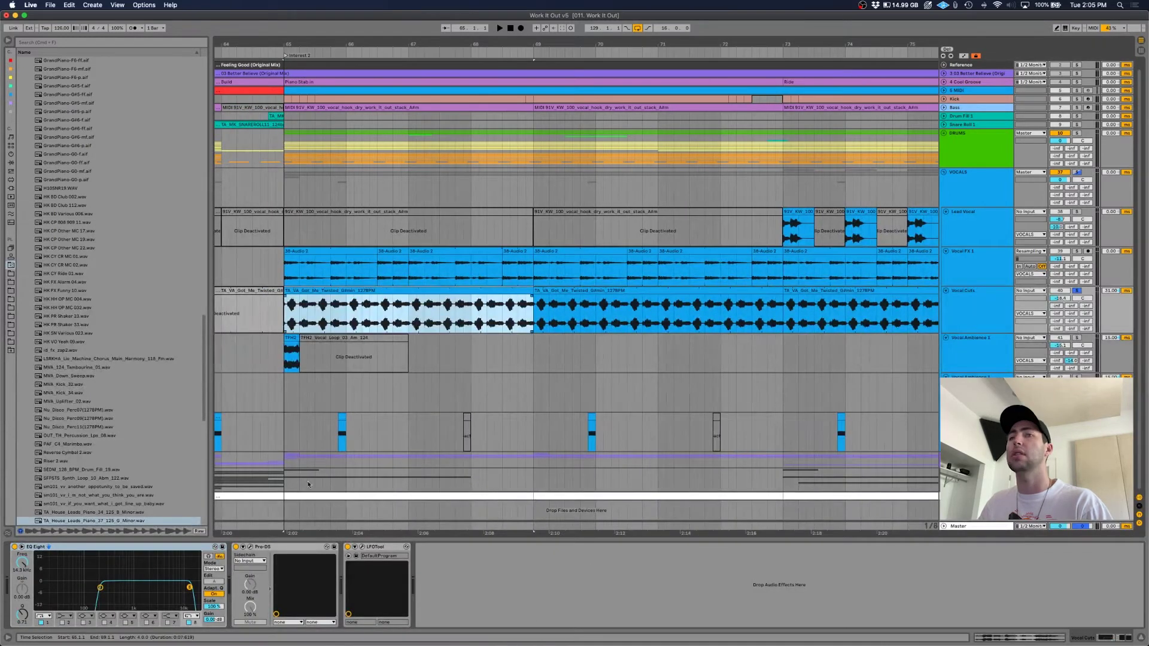
left_click(352, 546)
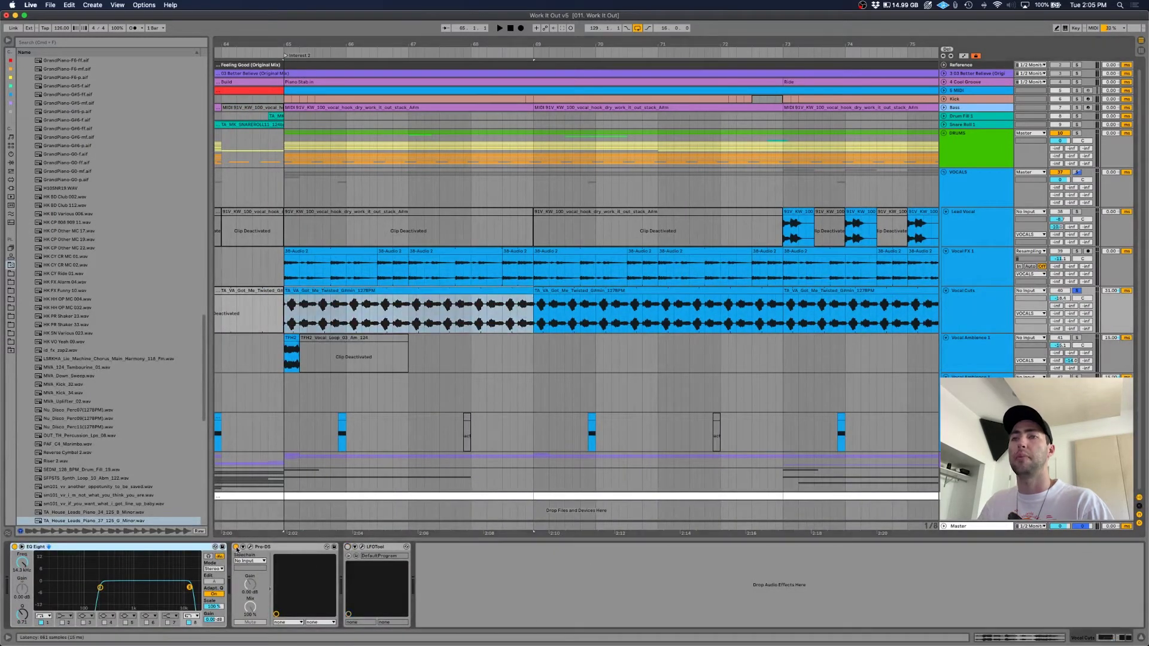
left_click(14, 547)
key("space")
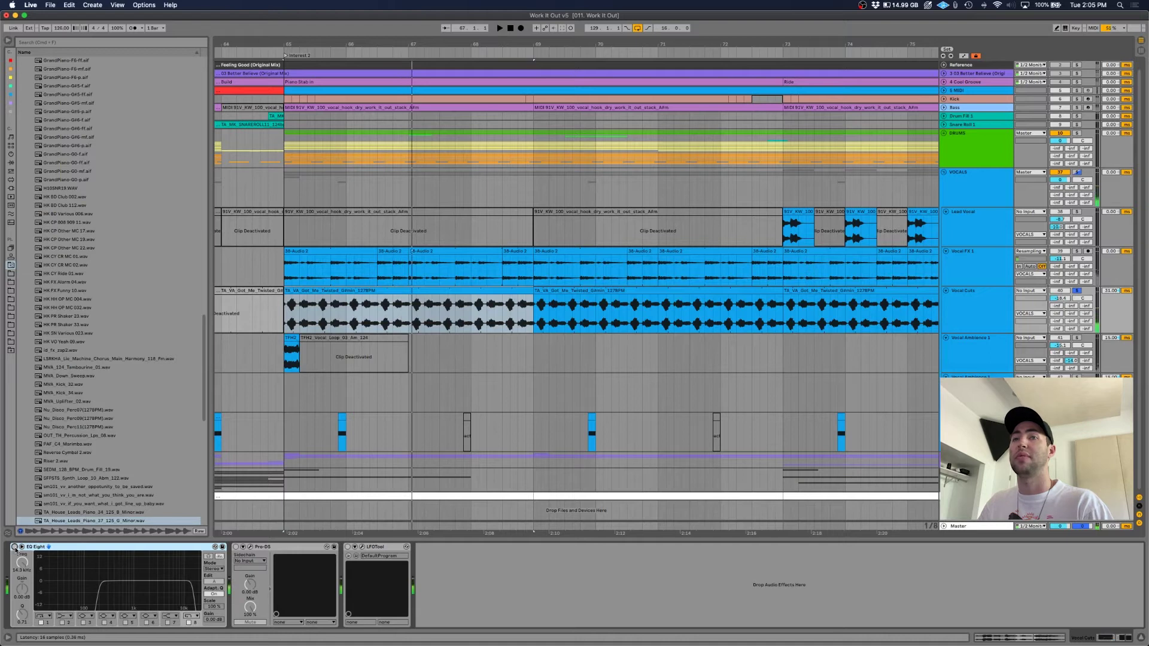
Switch EQ Eight on Vocal Cuts back on and play the Interest 2 clip through it
left_click(15, 546)
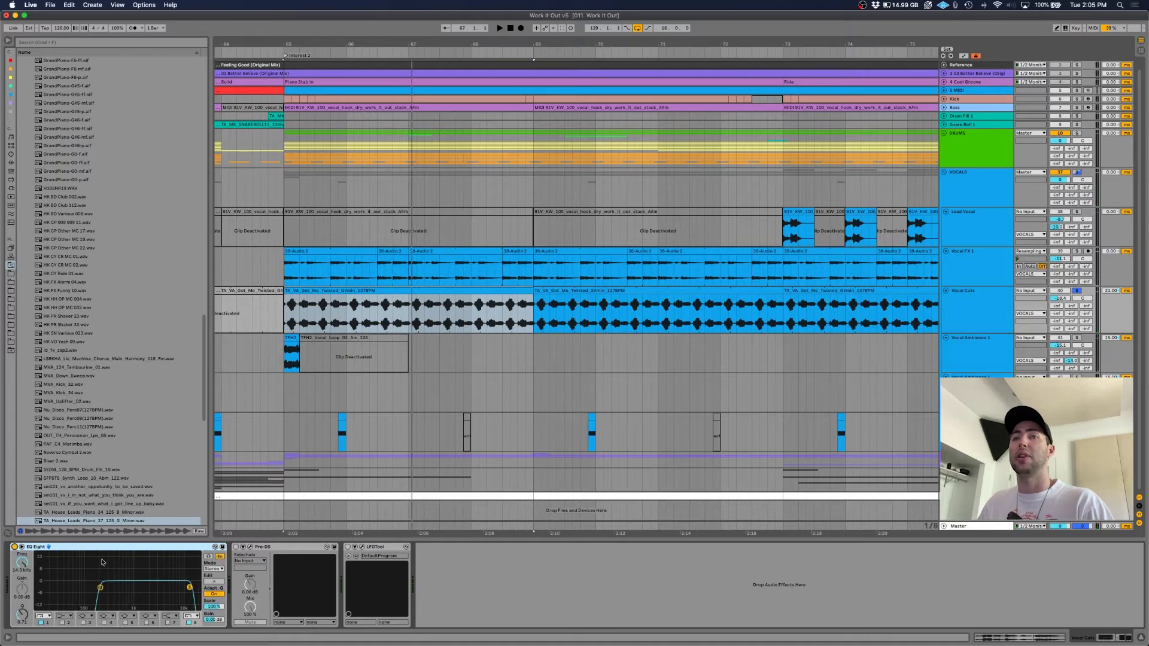
key("space")
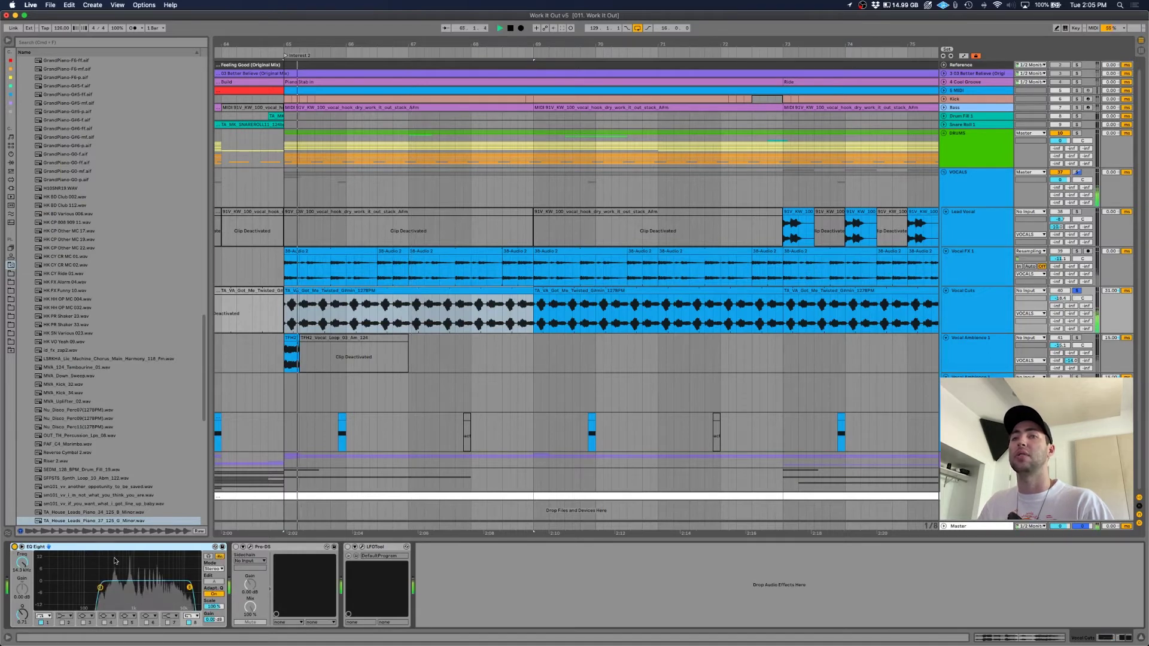
key("space")
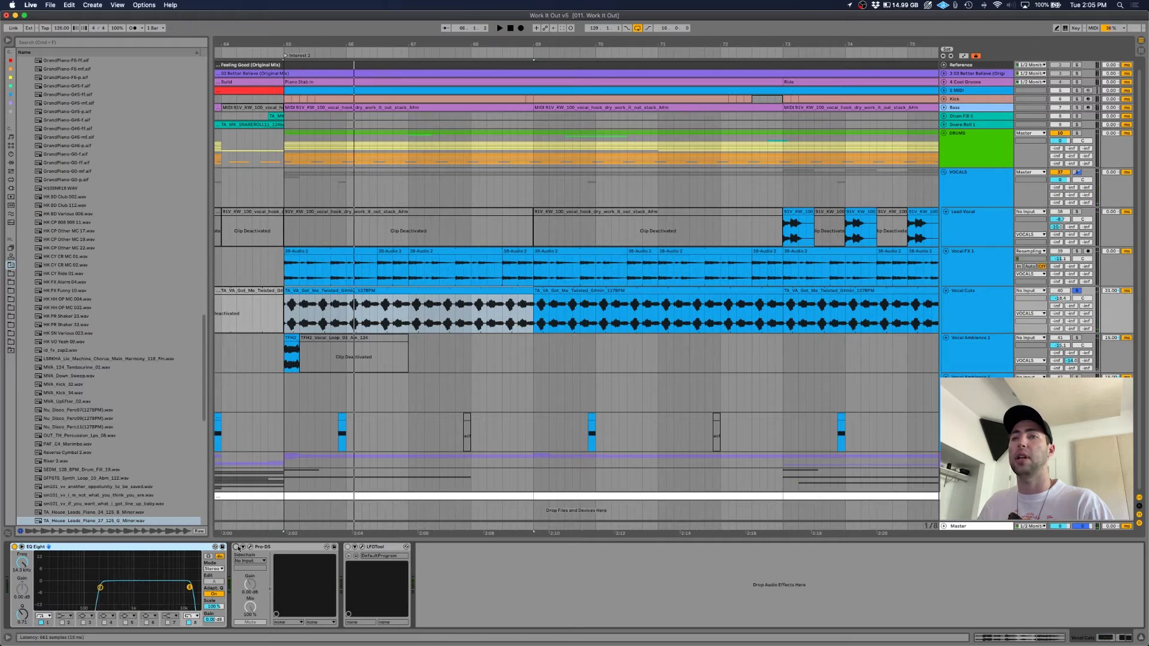
Switch Pro-DS on Vocal Cuts back on, audition the clip with the plug-in window open, and close that window
left_click(235, 547)
left_click(250, 547)
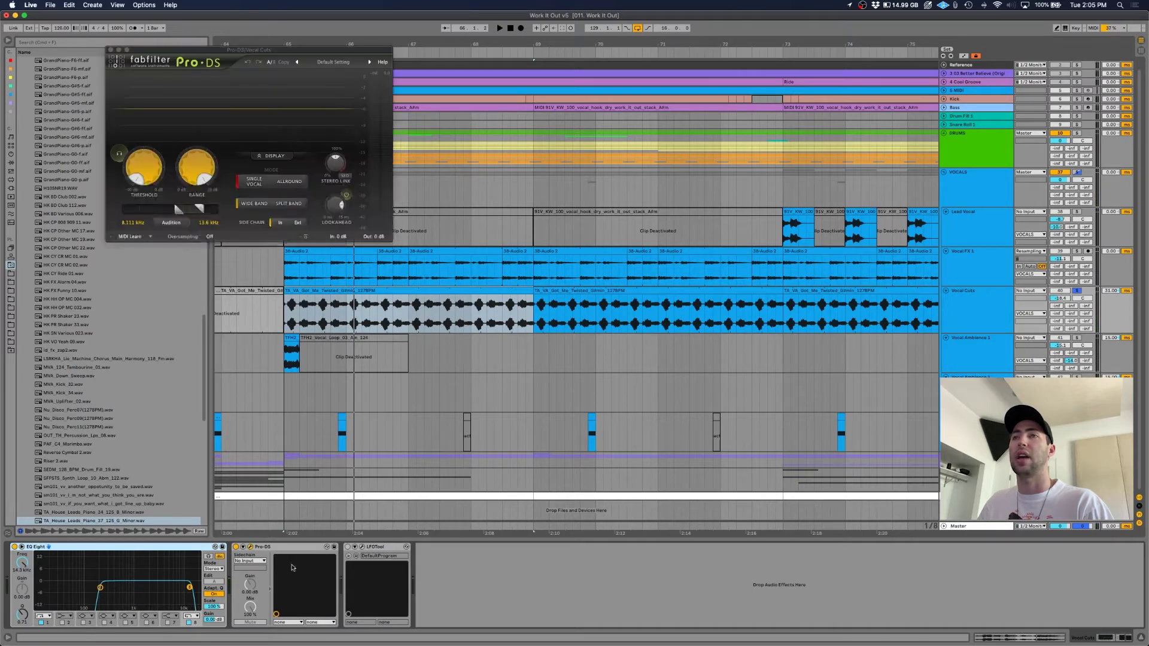
key("space")
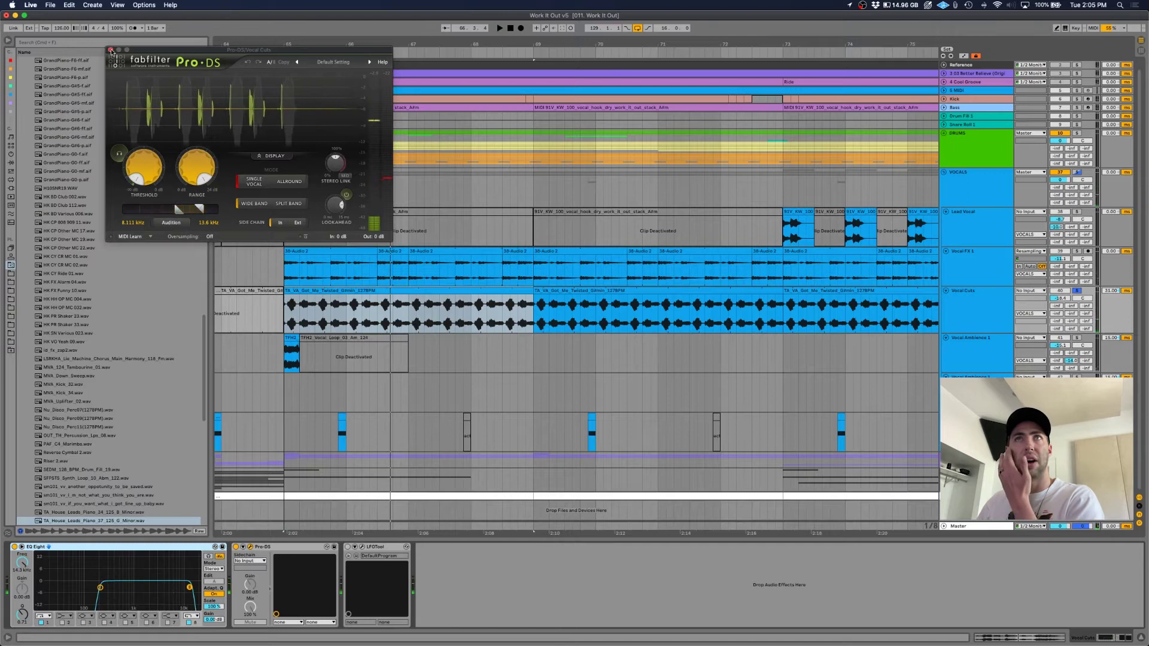
key("super+alt+p")
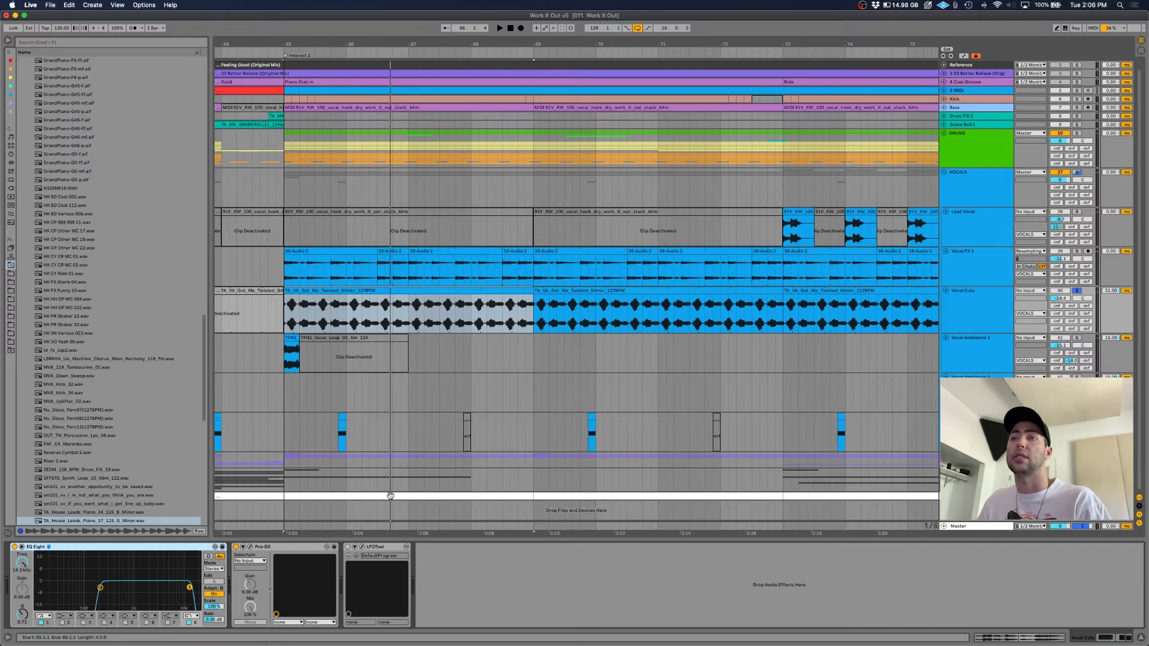
Open LFOTool on Vocal Cuts and compare the Interest 2 clip with the plug-in on and off, closing its window when done
left_click(361, 547)
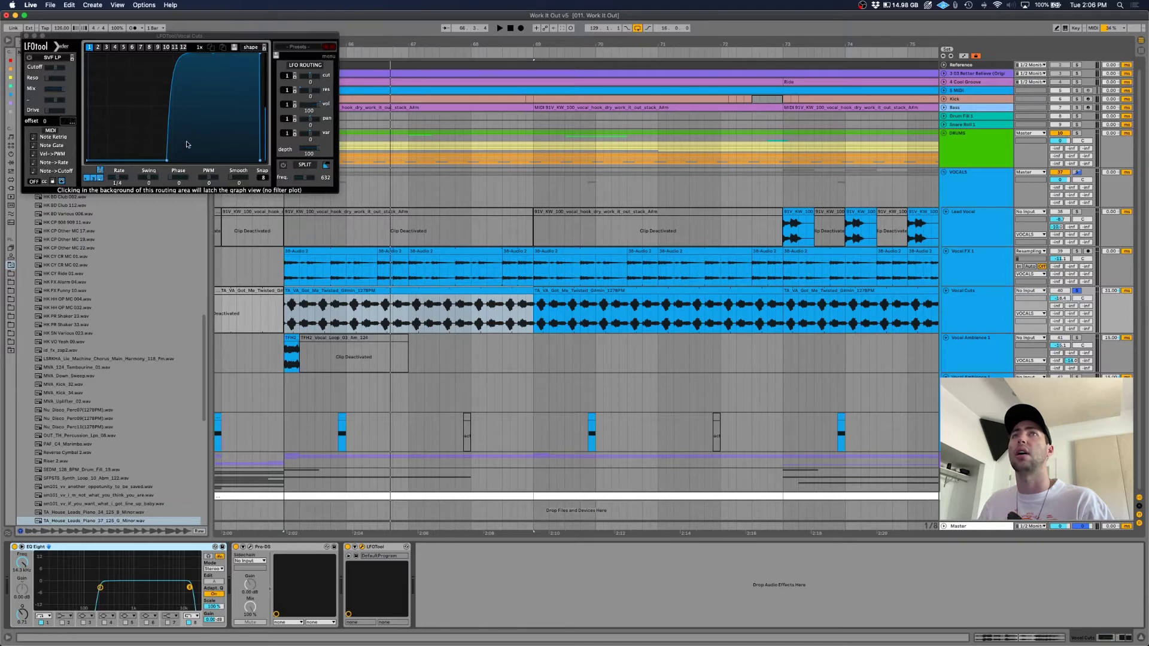
key("space")
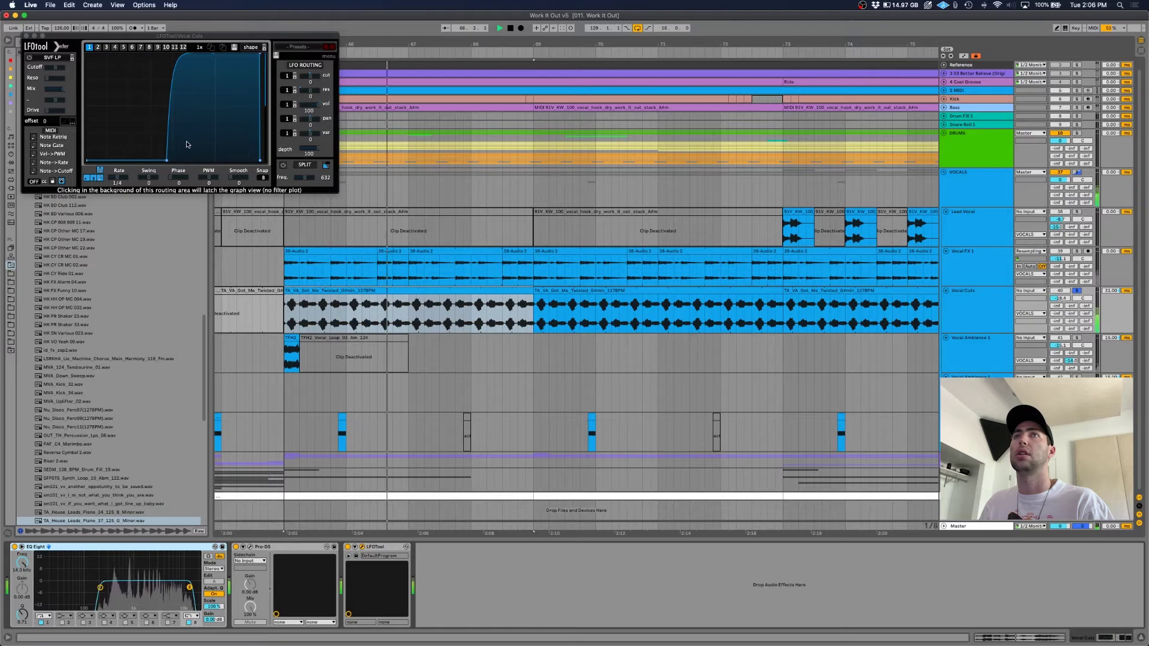
key("space")
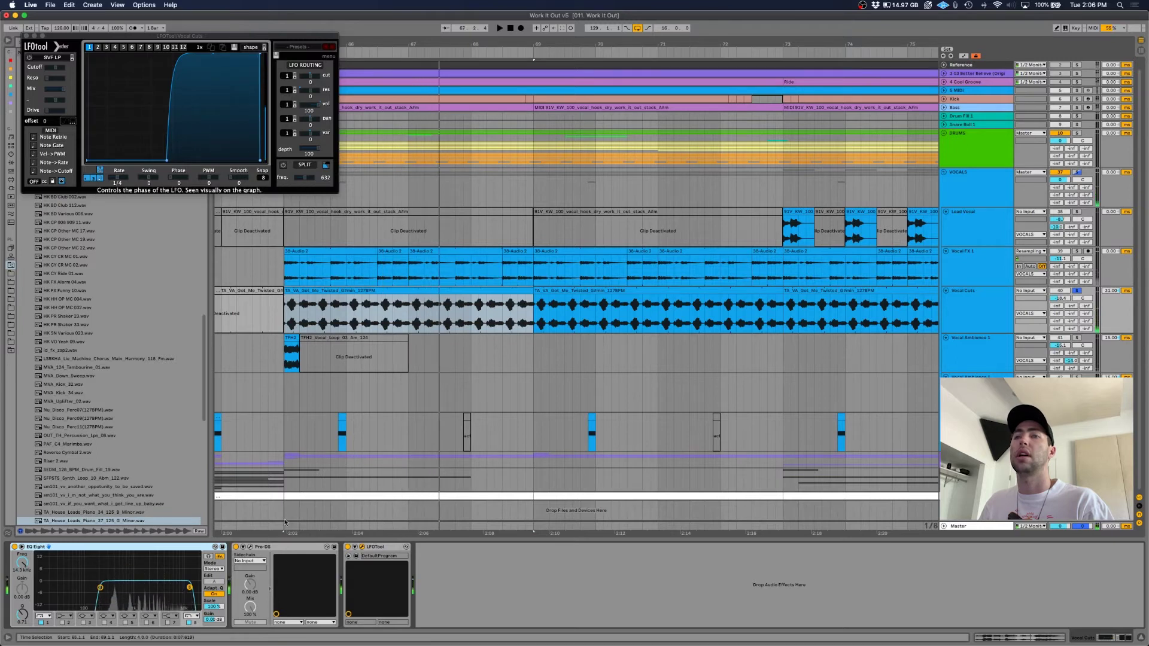
key("space")
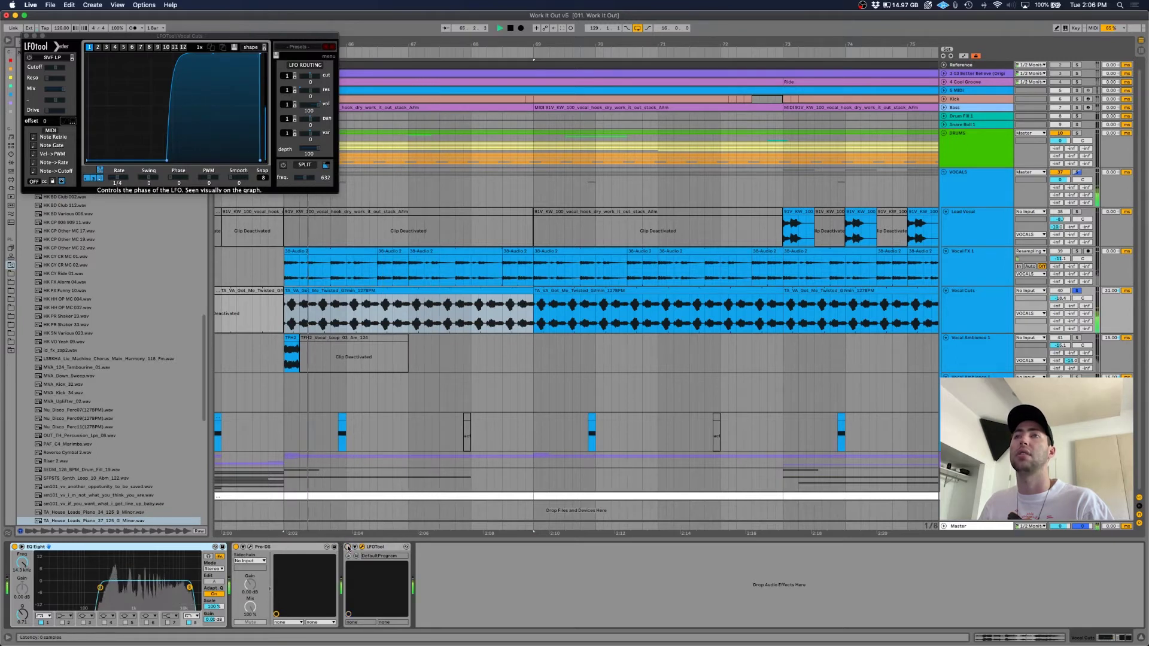
key("space")
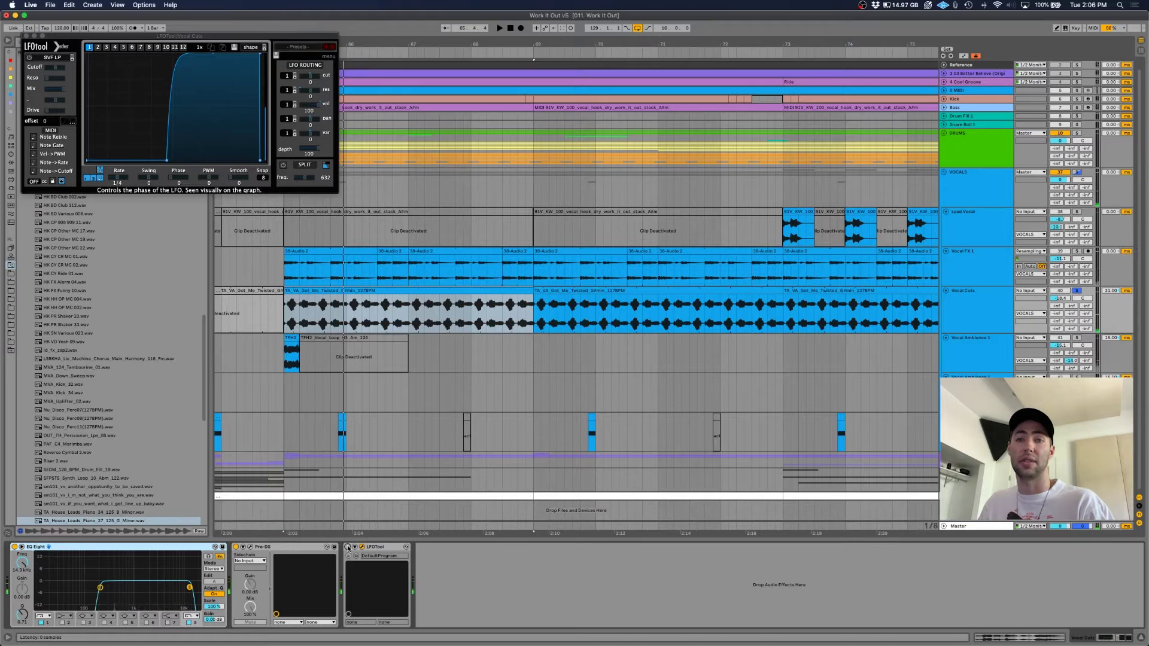
left_click(26, 36)
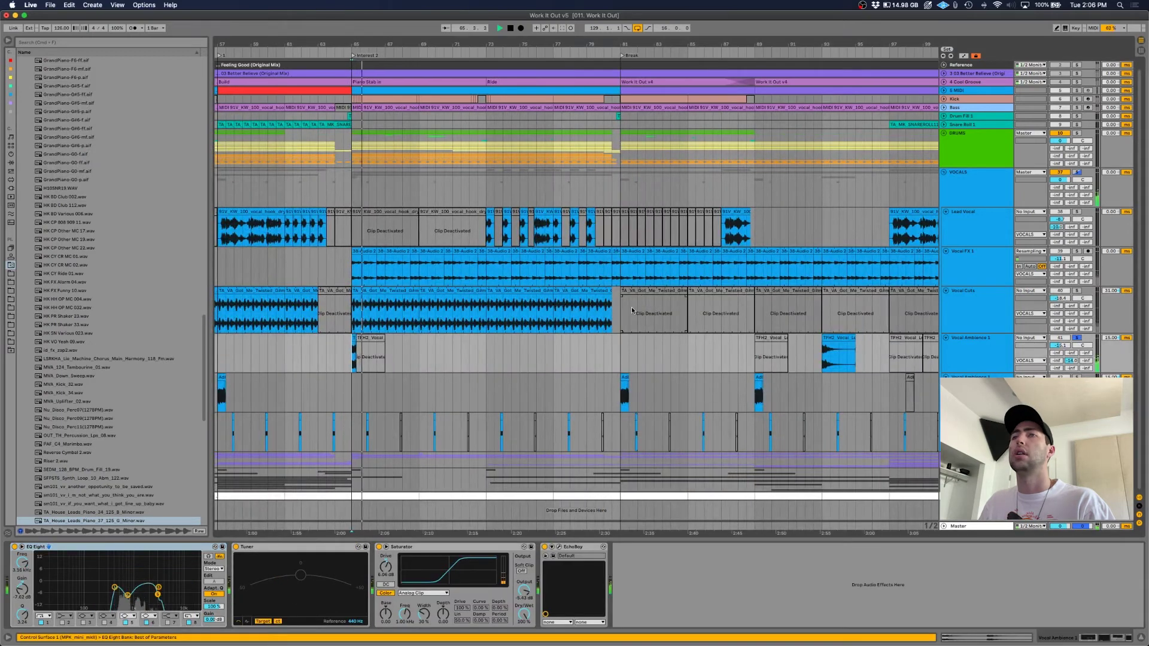
Audition the soloed Vocal Ambience 1 clip at the start of Interest 2
scroll(632, 311, "up", 4)
scroll(632, 310, "left", 4)
key("space")
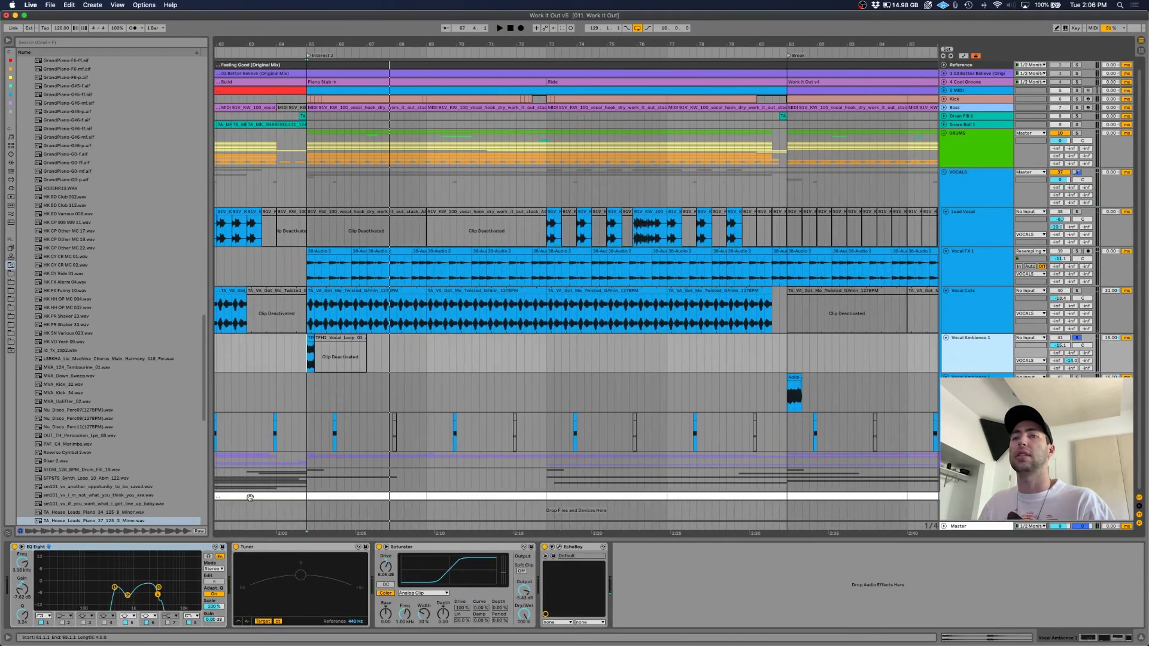
Switch off EchoBoy, Saturator and EQ Eight on Vocal Ambience 1 and play the Interest 2 clip dry
left_click(544, 546)
left_click(378, 547)
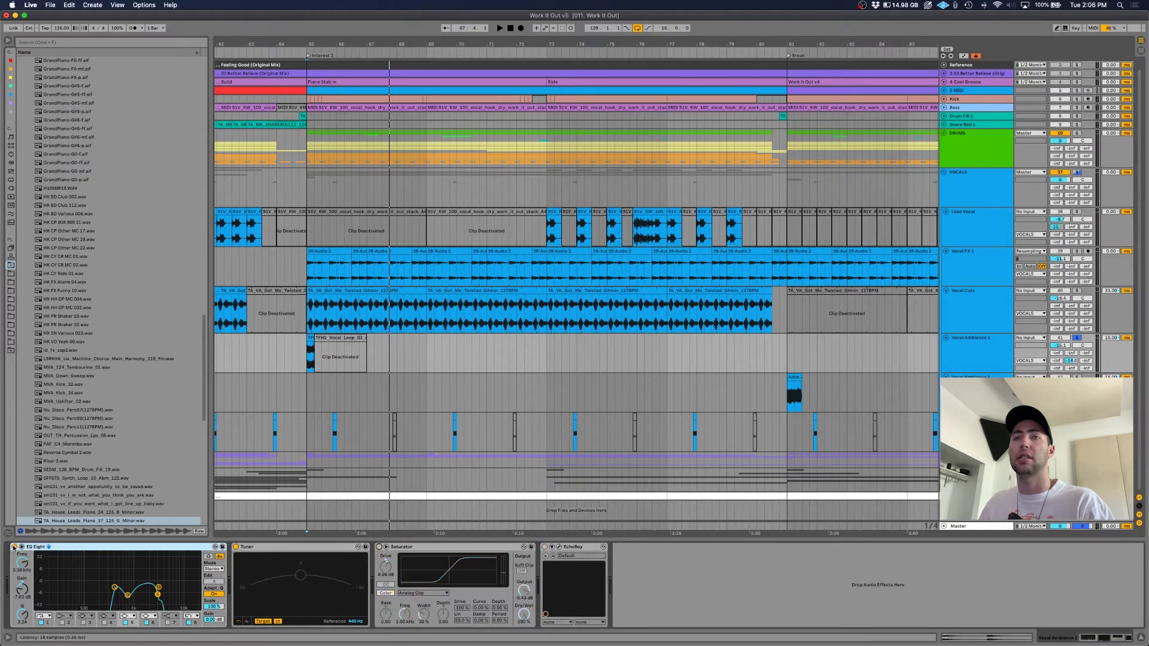
left_click(14, 547)
key("space")
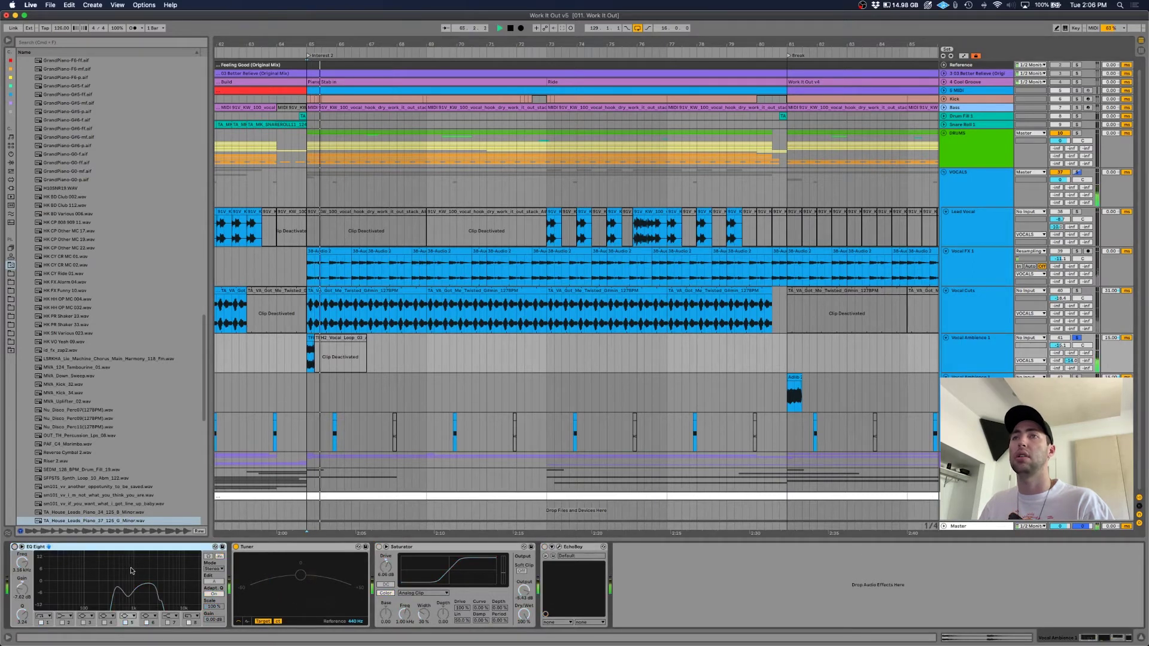
Select the active Vocal Ambience 1 clip in the Break and play it with EQ Eight switched back on
scroll(630, 440, "right", 10)
left_click(812, 349)
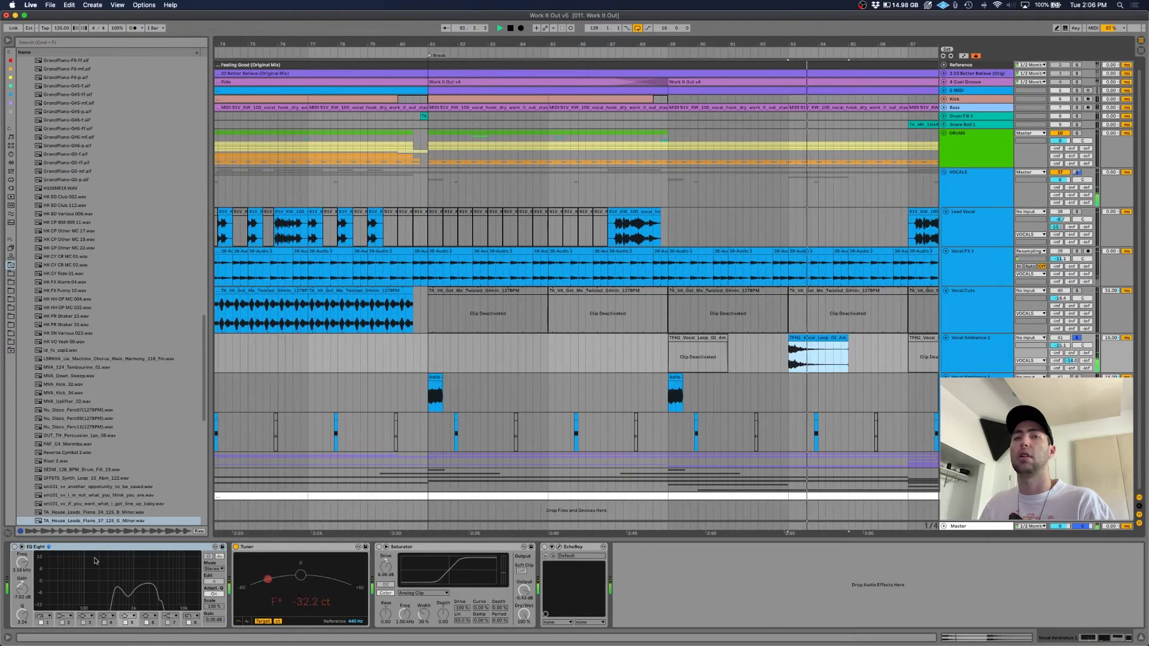
left_click(15, 549)
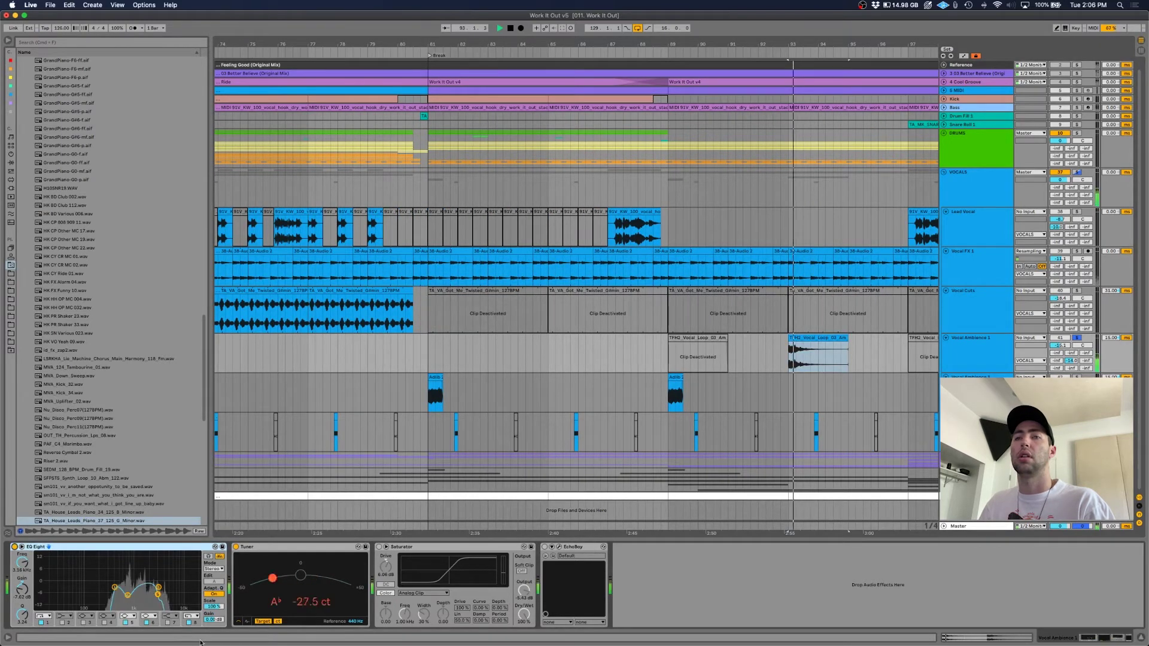
key("space")
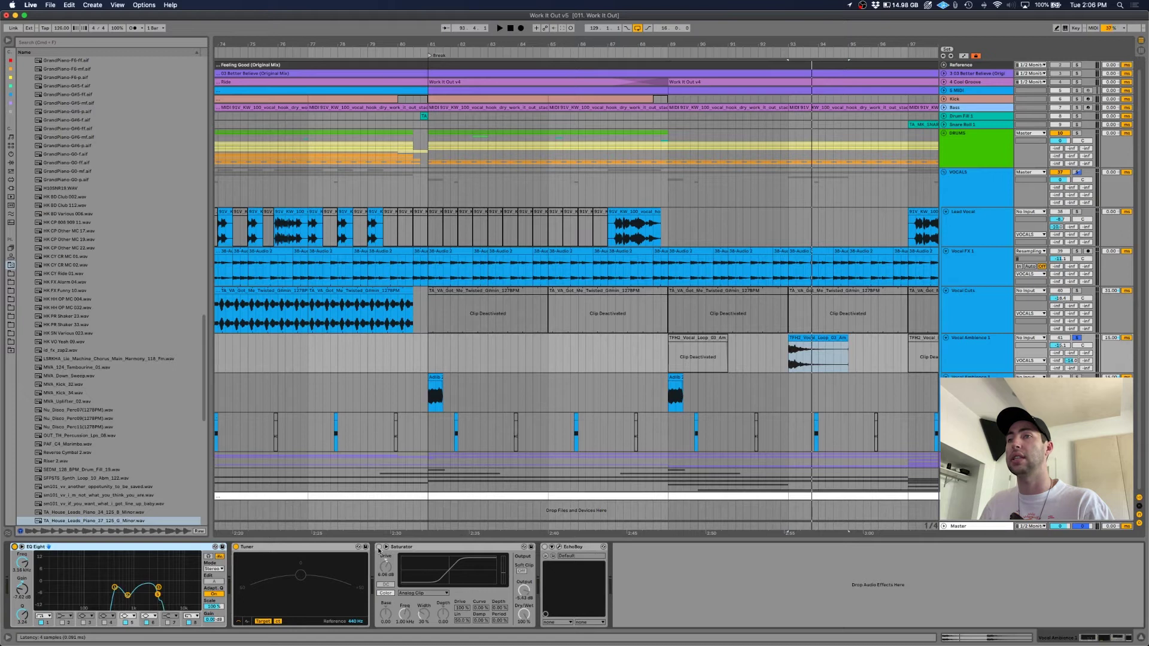
Switch Saturator and EchoBoy on Vocal Ambience 1 back on, open the EchoBoy window and play the Break clip through both
key("space")
left_click(378, 547)
left_click(378, 546)
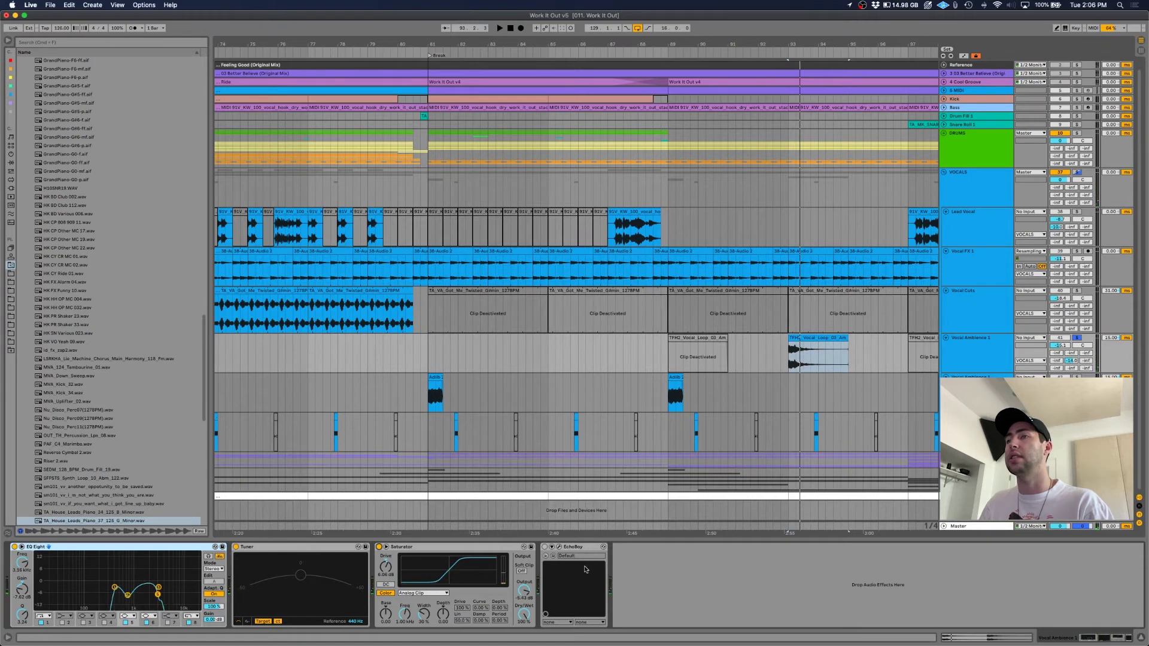
left_click(545, 546)
left_click(559, 547)
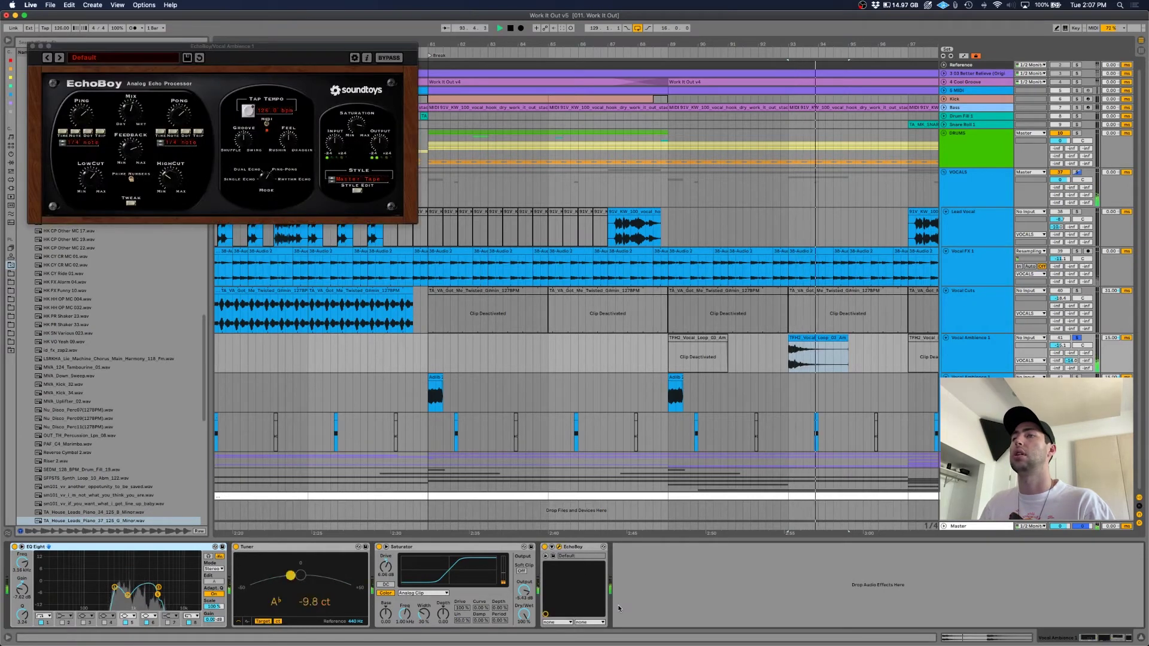
Select the Vocal Ambience 2 clip at the start of the Break and audition it
left_click(972, 380)
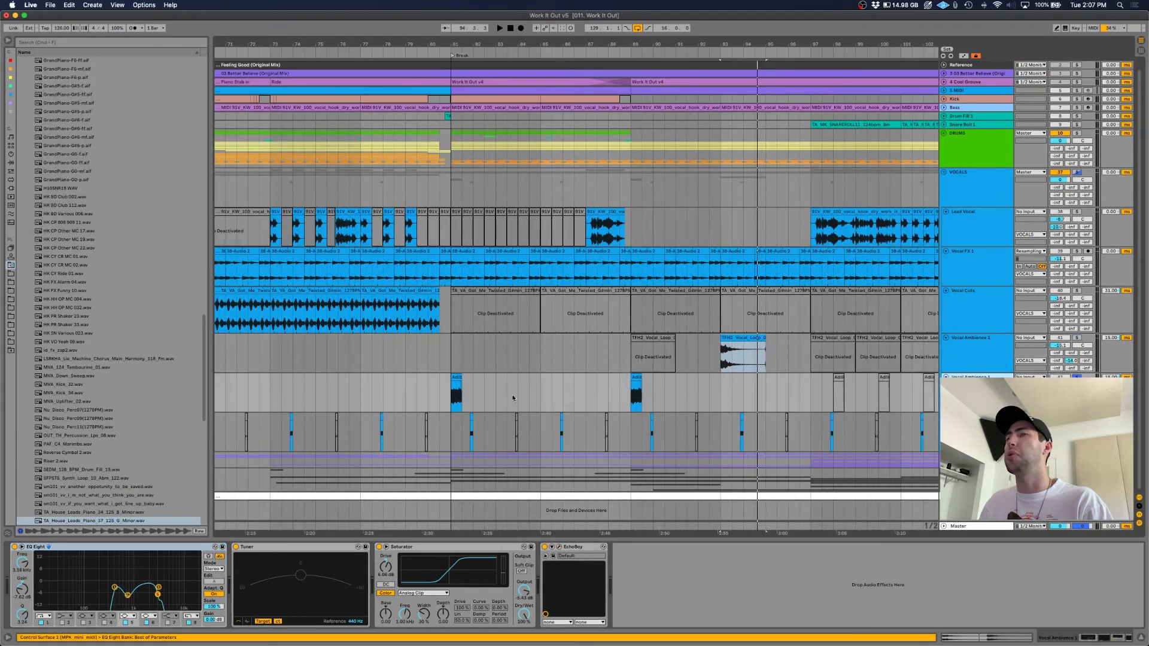
left_click(463, 382)
key("space")
scroll(462, 382, "up", 3)
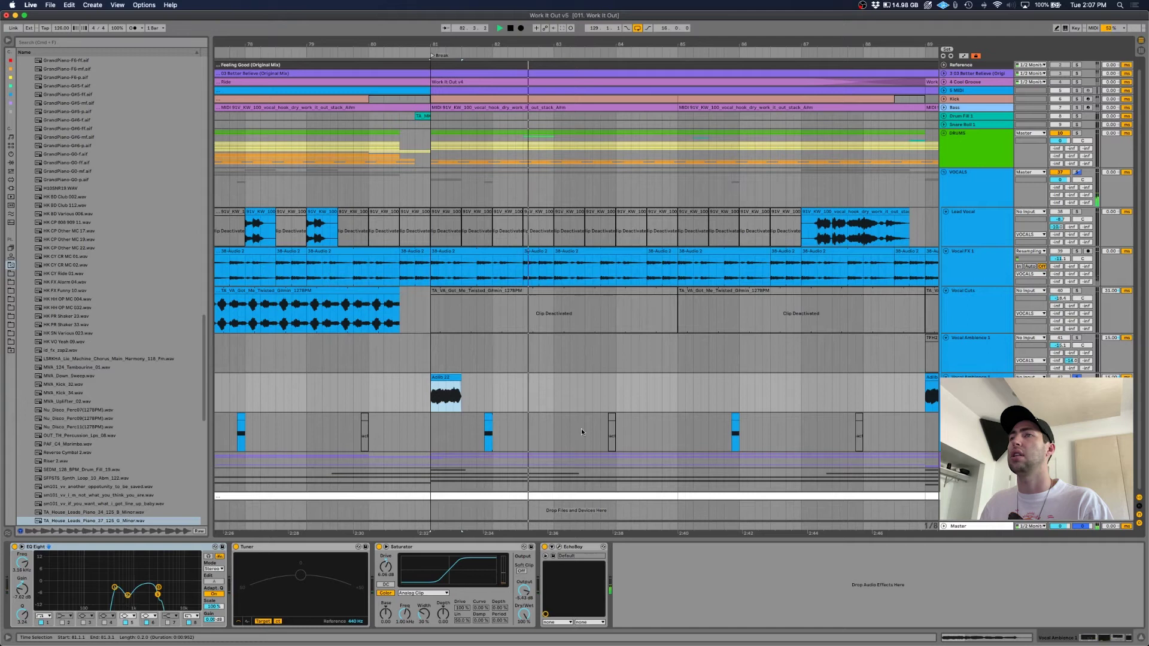
scroll(480, 451, "down", 3)
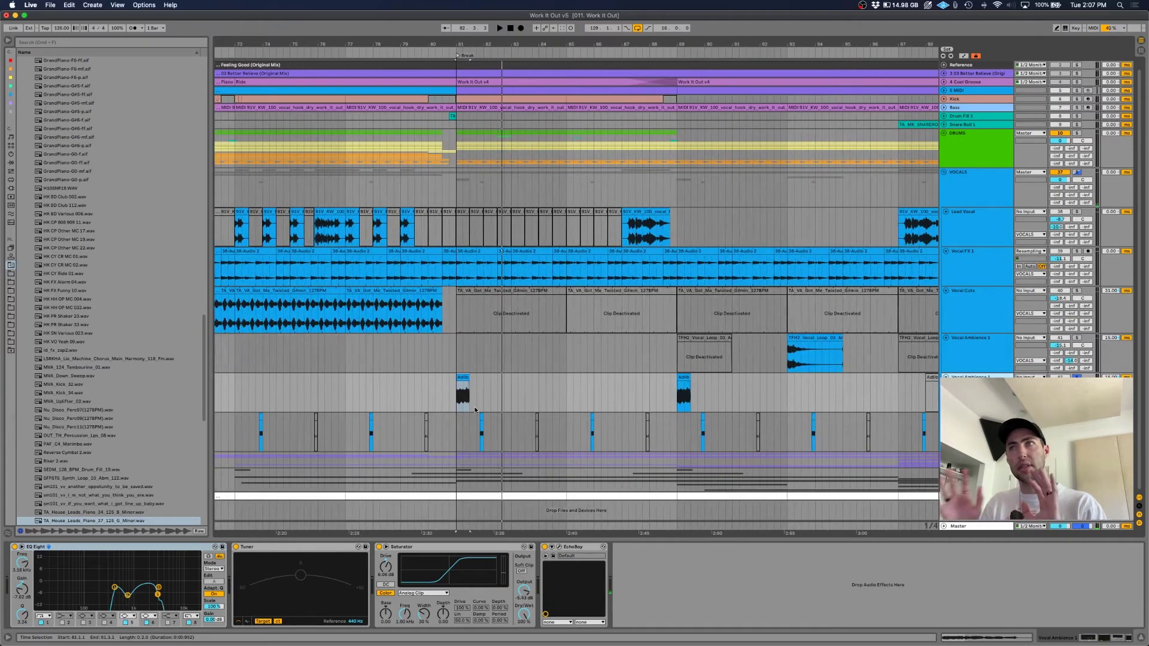
scroll(475, 409, "right", 3)
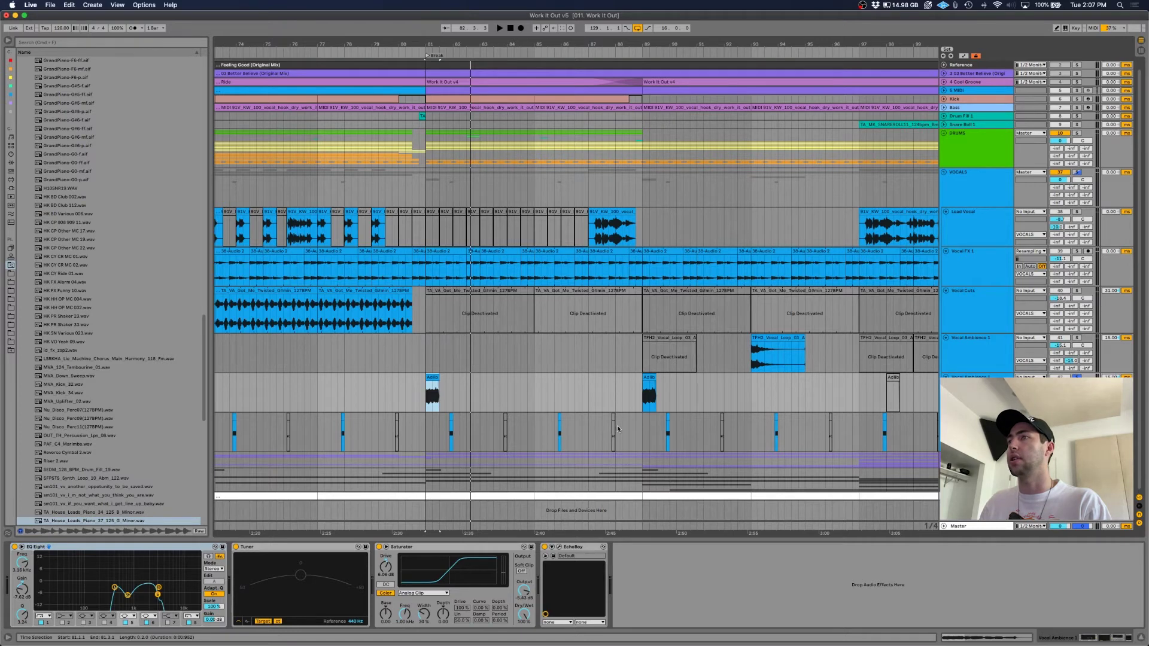
Select the vocal one-shot track below Vocal Ambience 2 and audition its clip shortly before the Break
left_click(963, 432)
left_click(339, 440)
key("space")
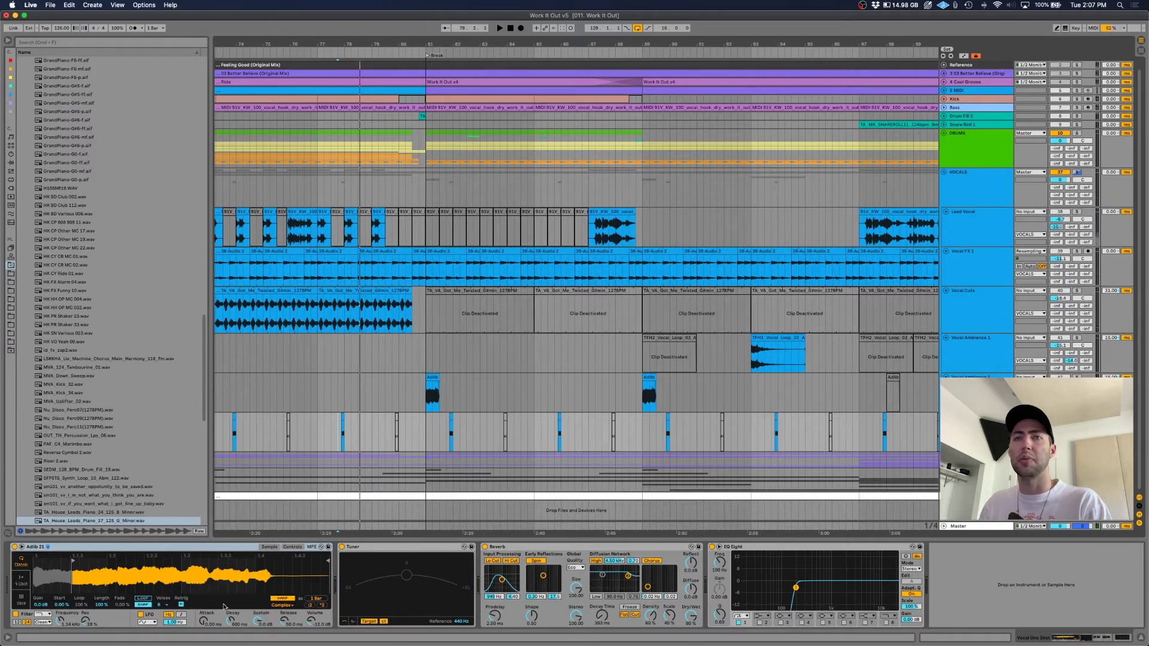
Reselect the Vocal Ambience 2 clip at the start of the Break and play from there
scroll(431, 390, "up", 5)
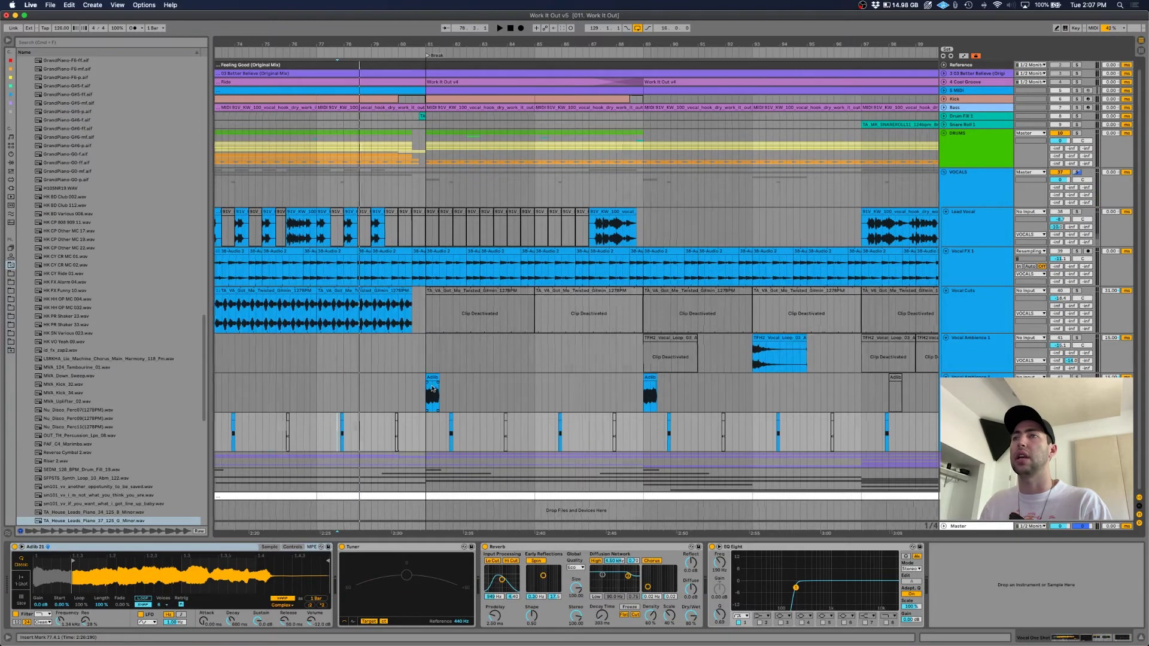
left_click(431, 390)
scroll(421, 390, "down", 5)
key("space")
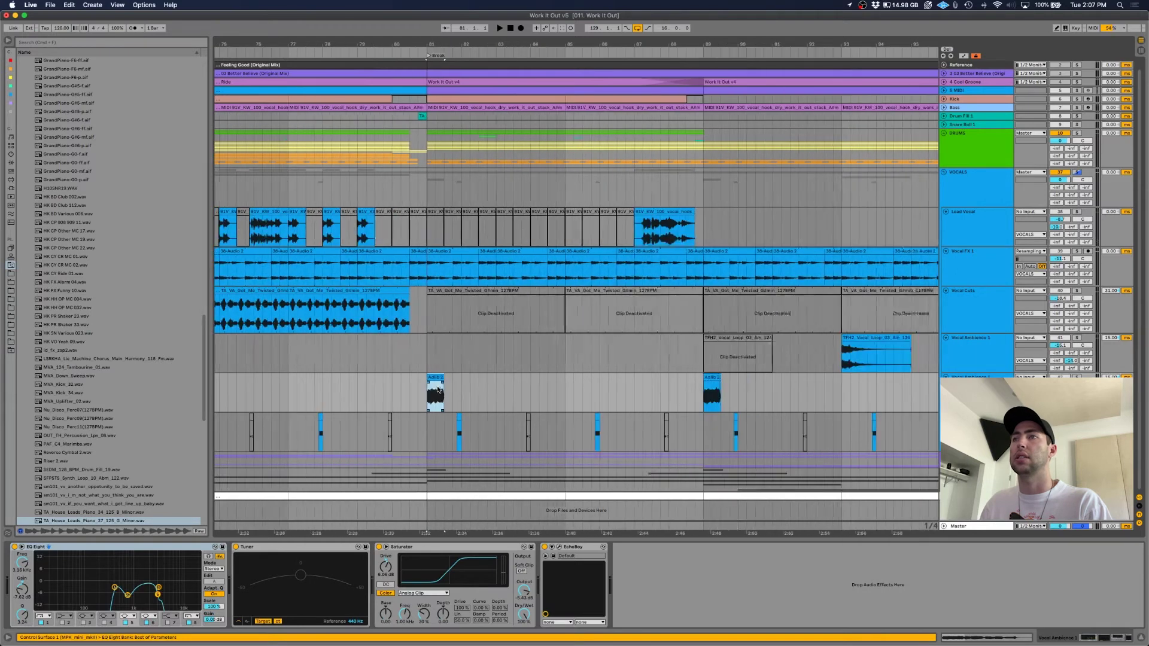
Audition the vocal one-shot clip just after the start of the Break through its Reverb and EQ Eight
left_click(489, 458)
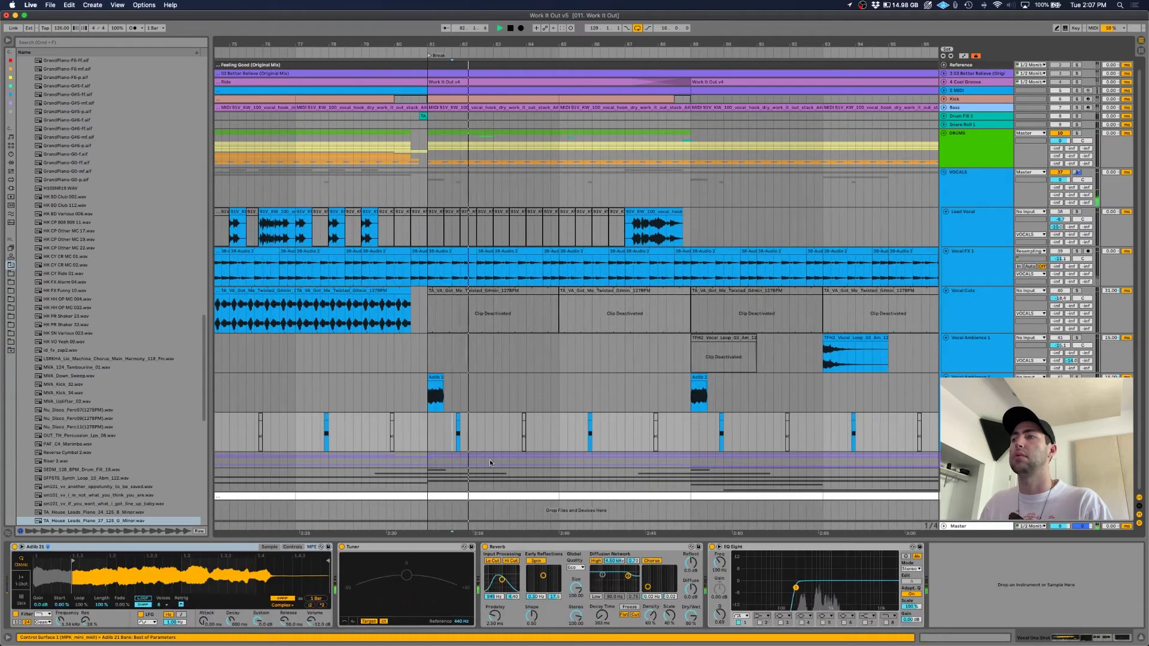
key("space")
scroll(430, 442, "down", 3)
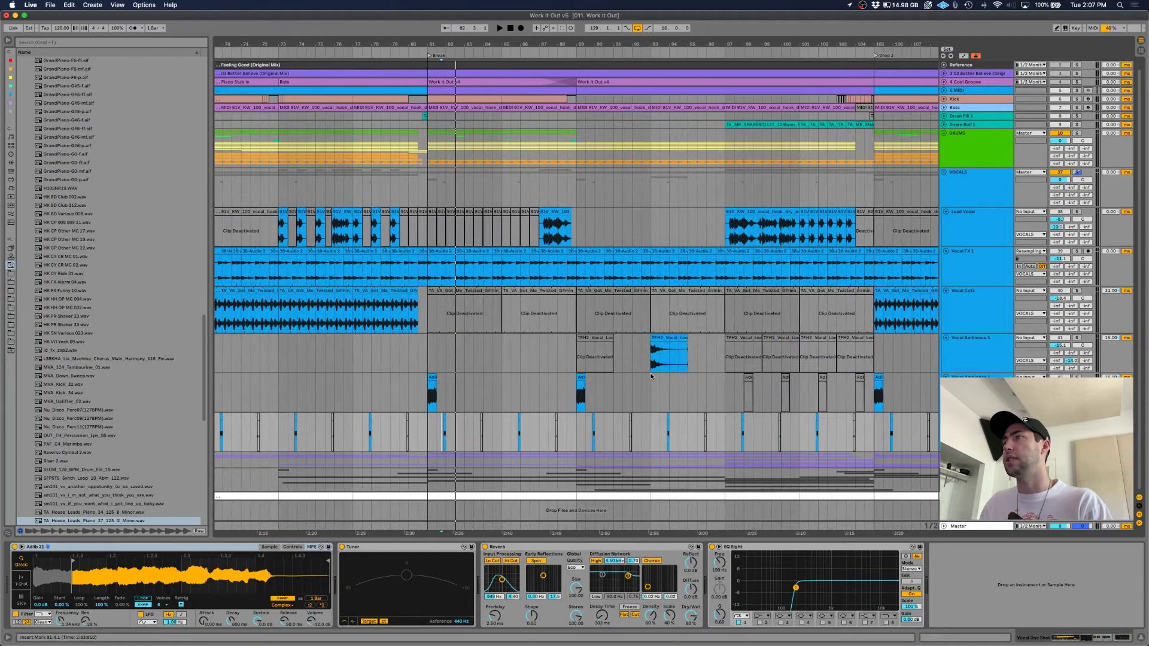
scroll(640, 386, "down", 3)
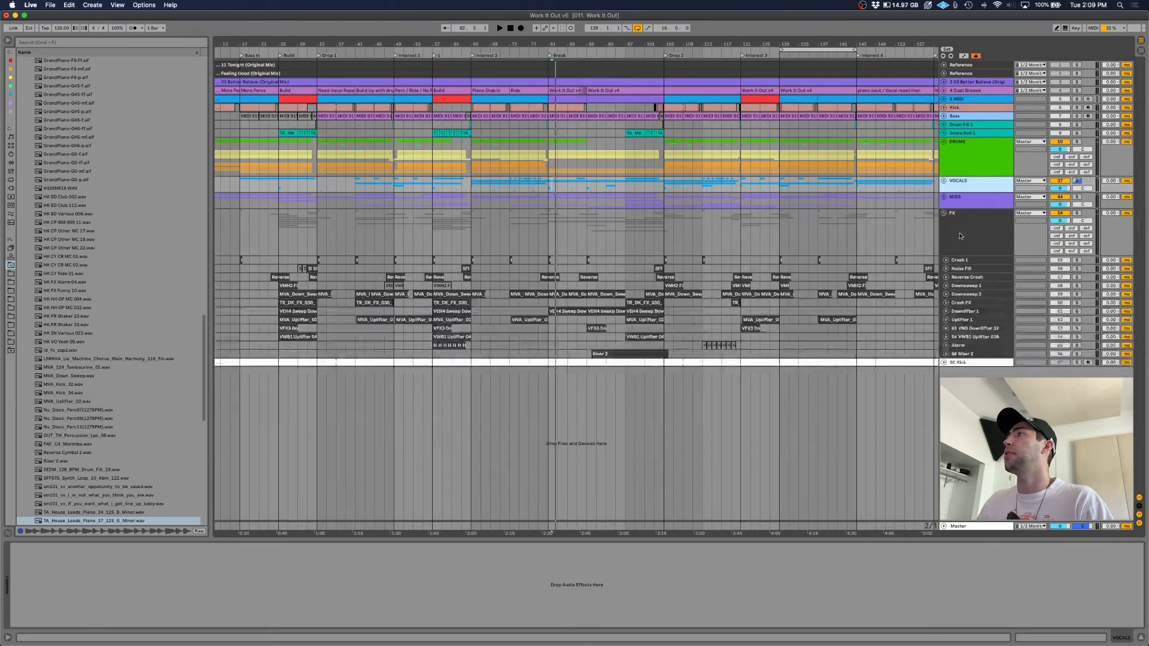
Solo the FX group and unfold all of its tracks
left_click(961, 232)
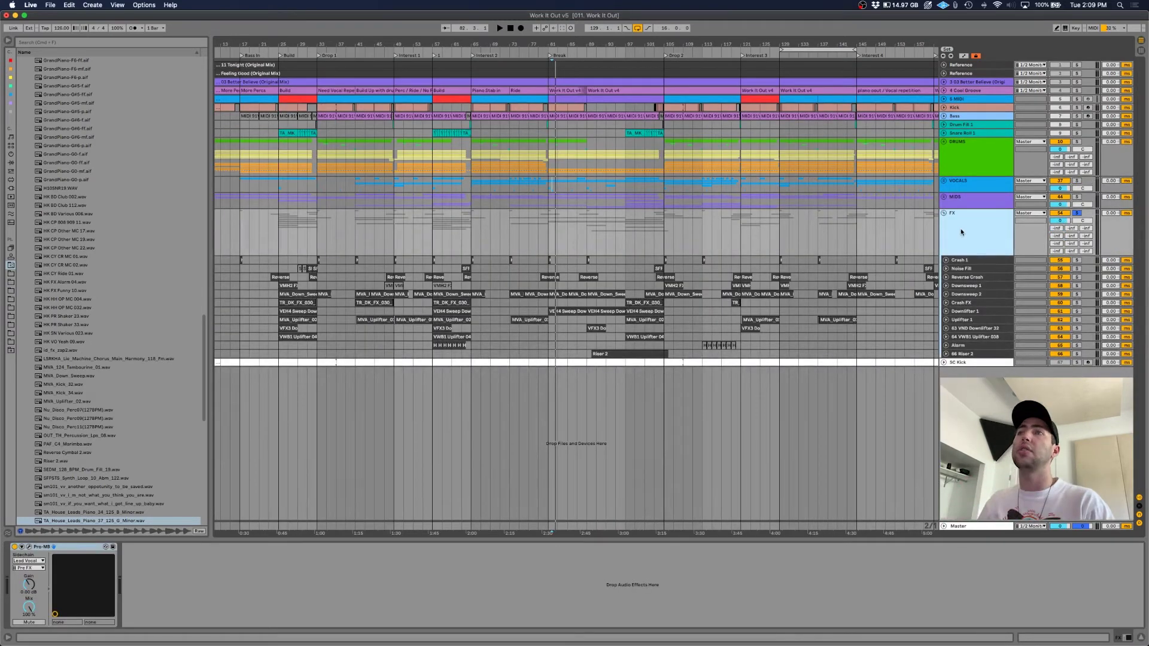
left_click(946, 261, "alt")
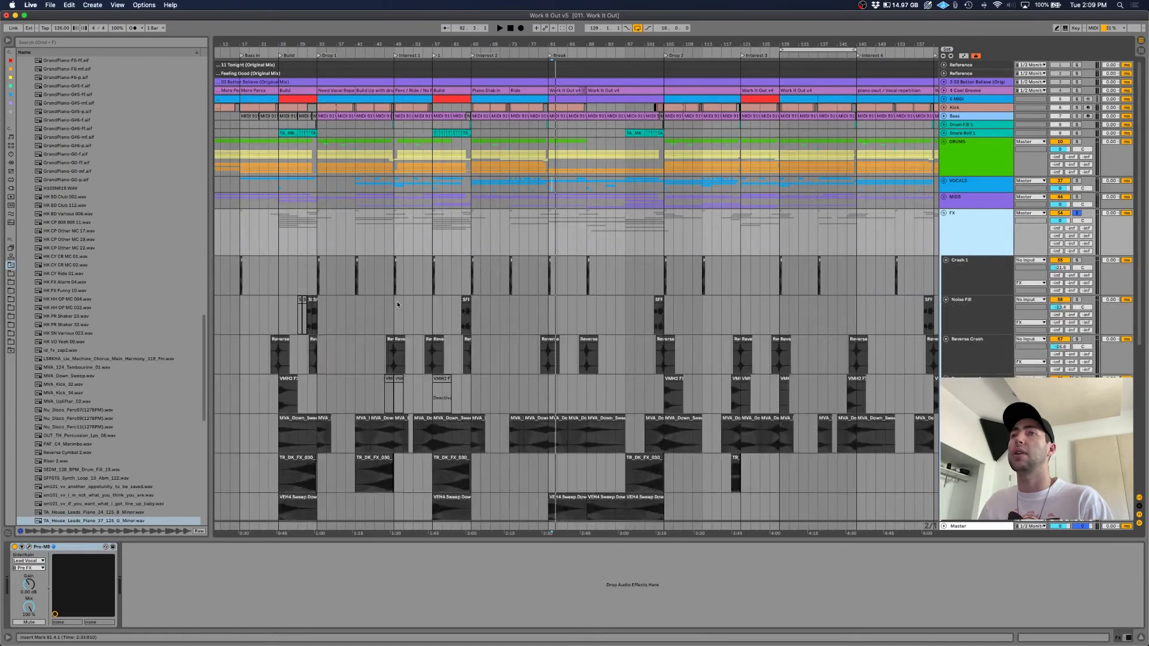
Select the Reverse Cymbal 2 clip leading into the first Build on the soloed Reverse Crash track and audition it
scroll(396, 300, "down", 4)
left_click(276, 238)
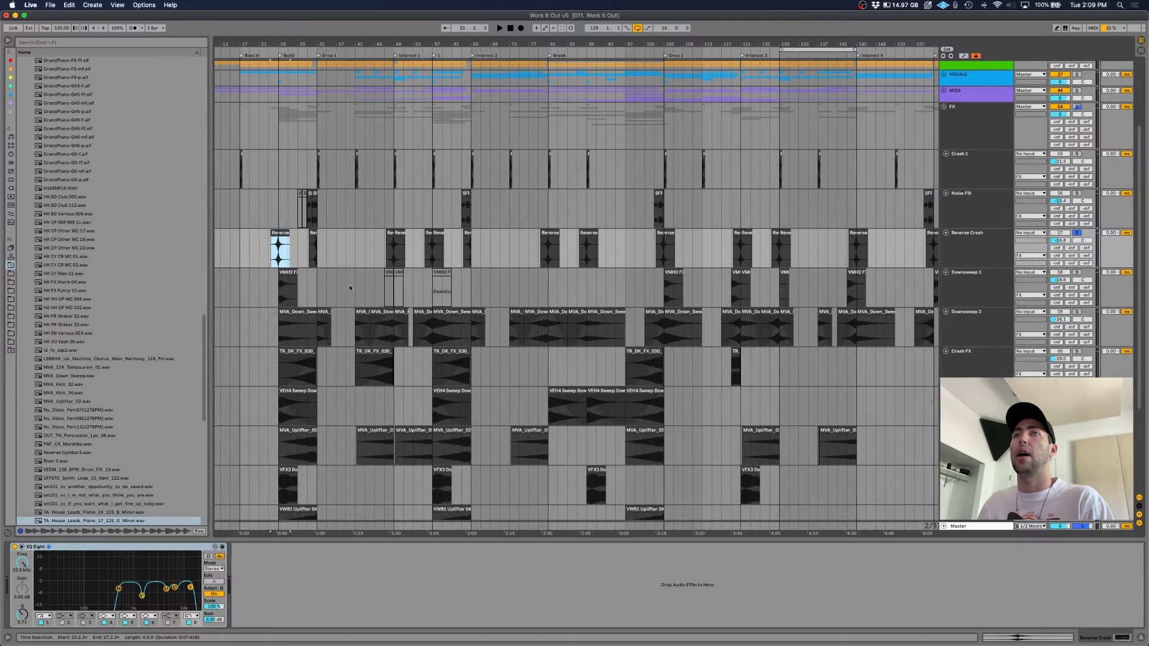
scroll(327, 275, "up", 4)
scroll(356, 278, "left", 3)
key("space")
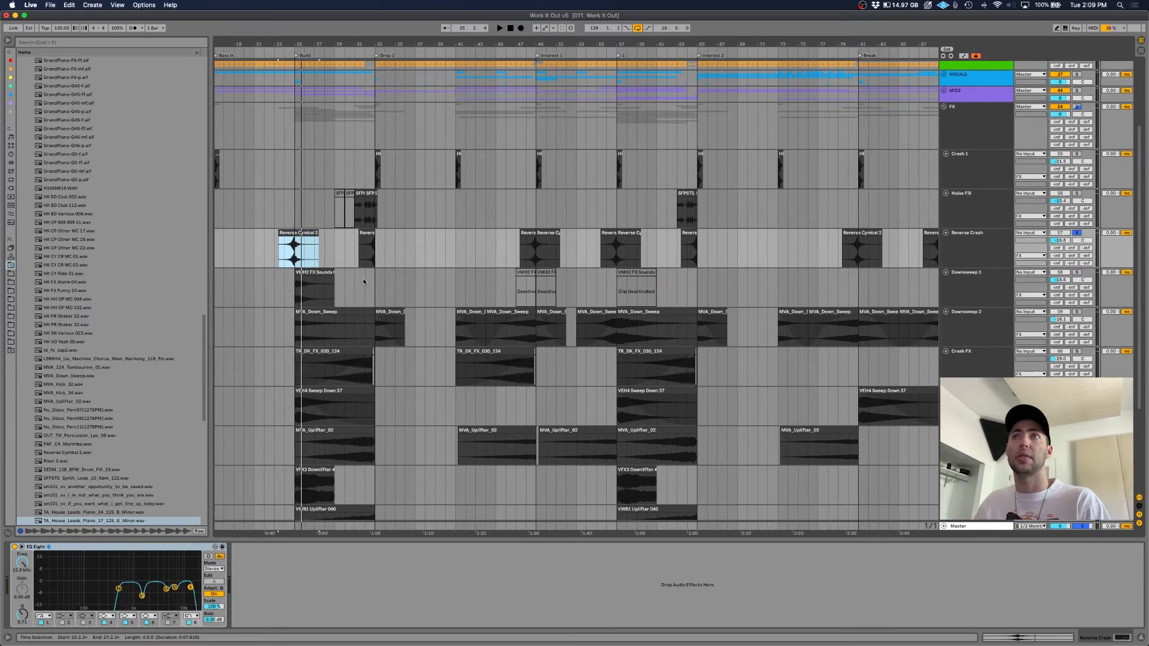
scroll(350, 285, "down", 3)
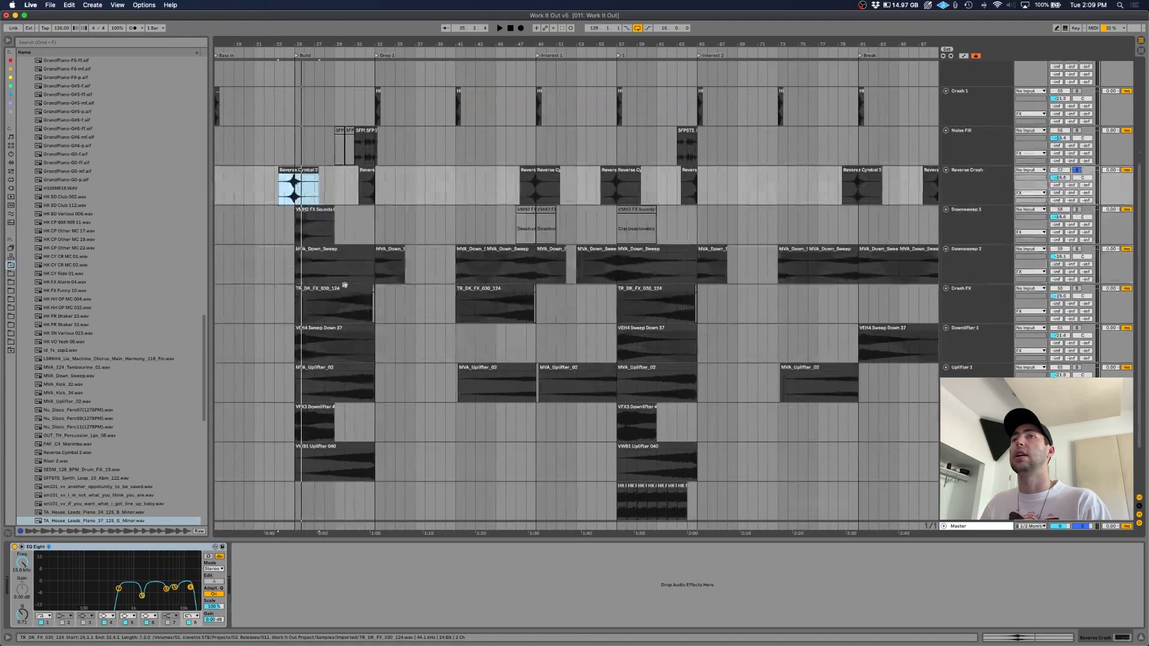
Audition the MVA_Down_Sweep clip at the start of the first Build on Downsweep 2 and look over the FX tracks below it
left_click(312, 251)
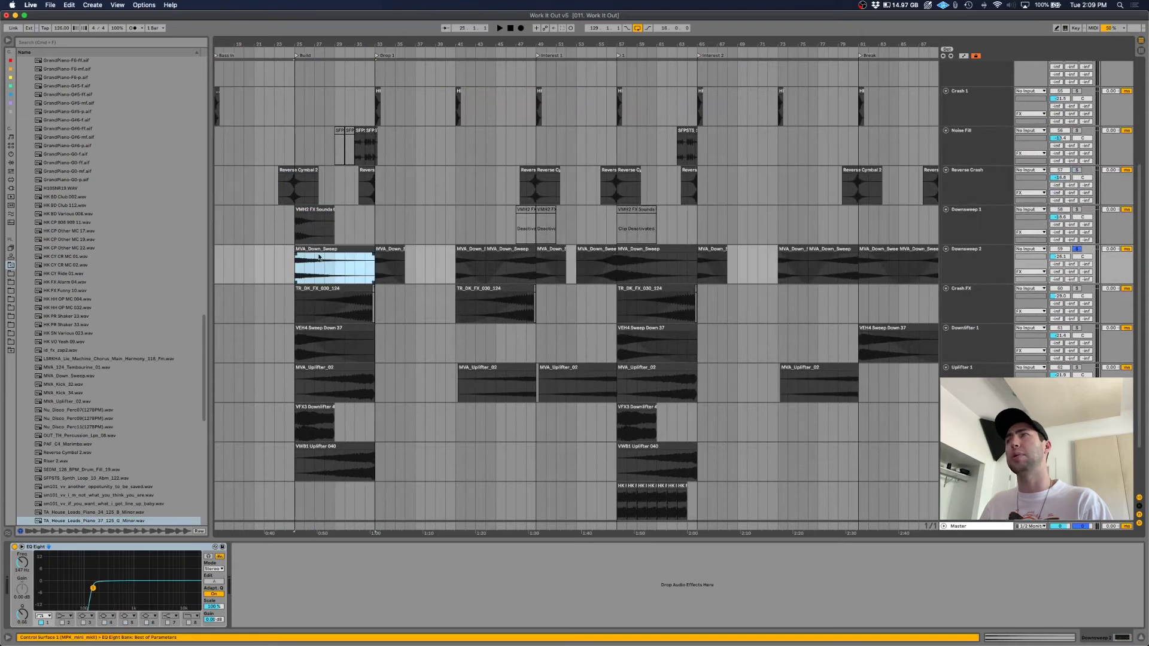
key("space")
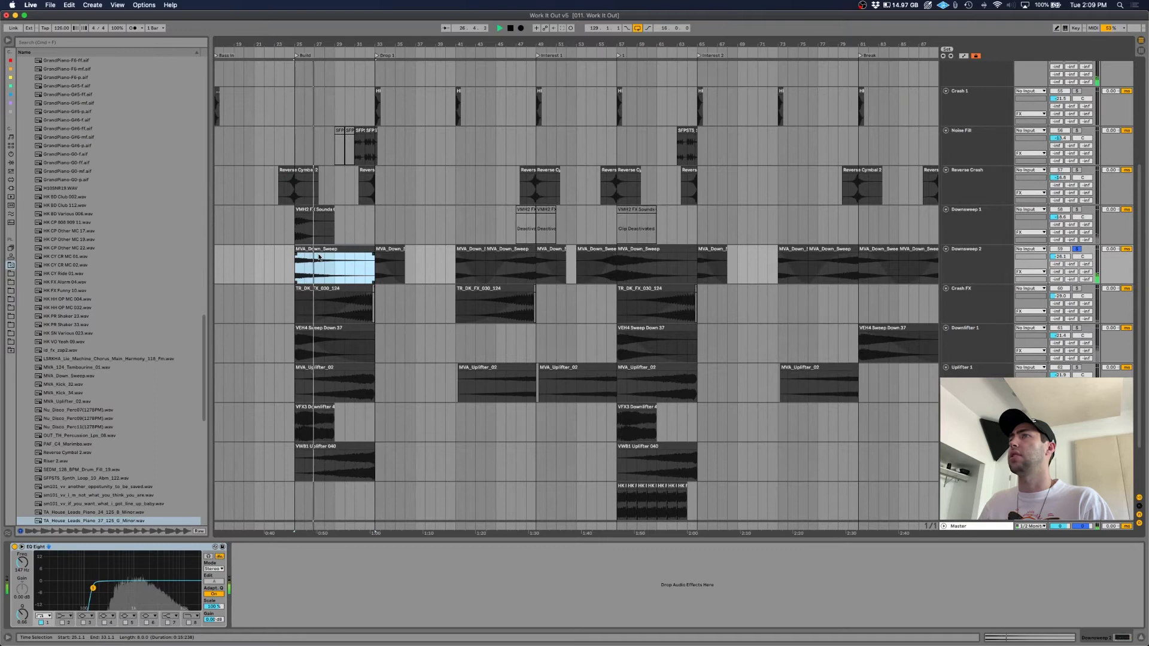
scroll(332, 282, "down", 2)
scroll(422, 308, "down", 3)
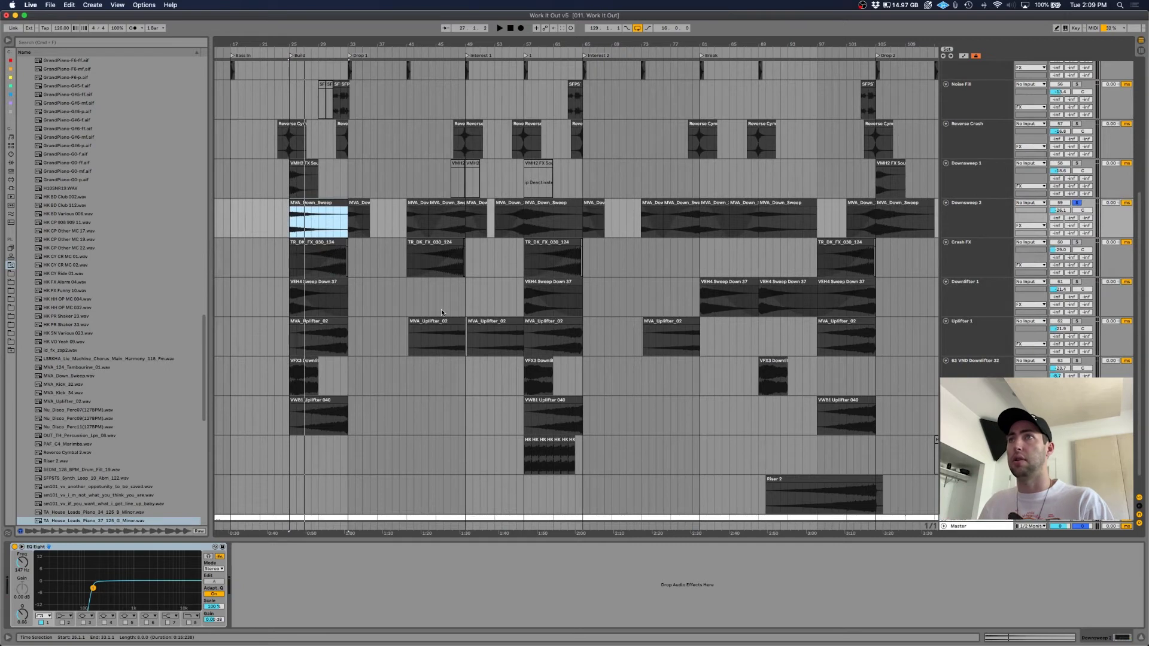
scroll(442, 311, "up", 2)
left_click_drag(291, 277, 350, 278)
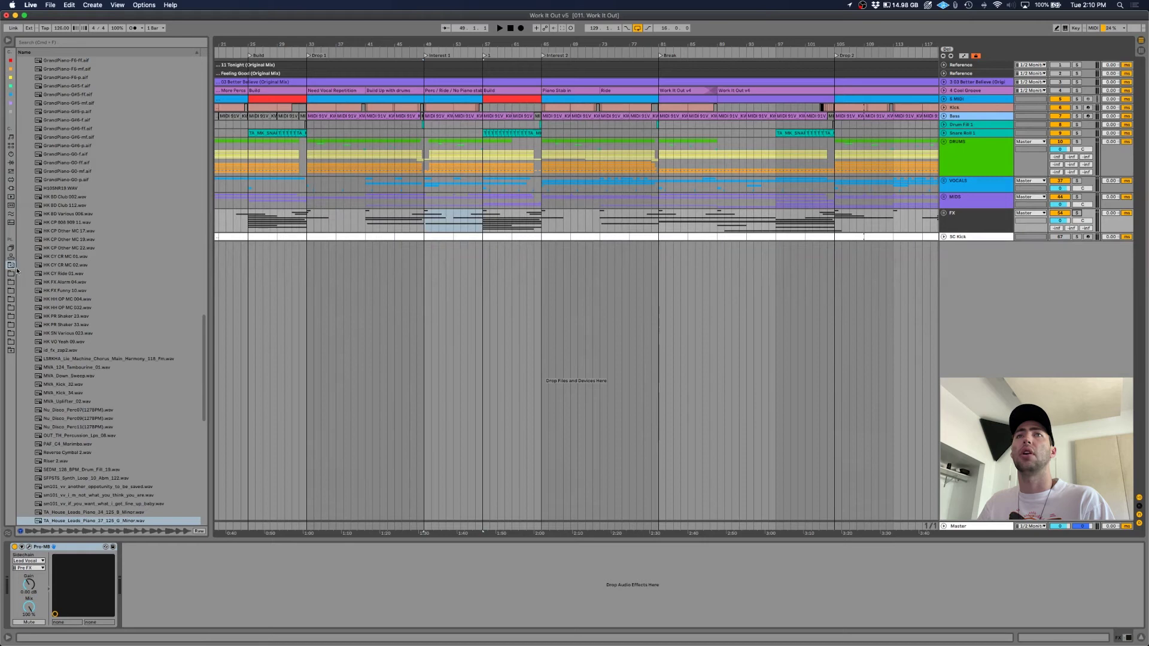
Collapse the project's Samples folder in the browser and open the Work It Out v10 set
scroll(192, 83, "up", 15)
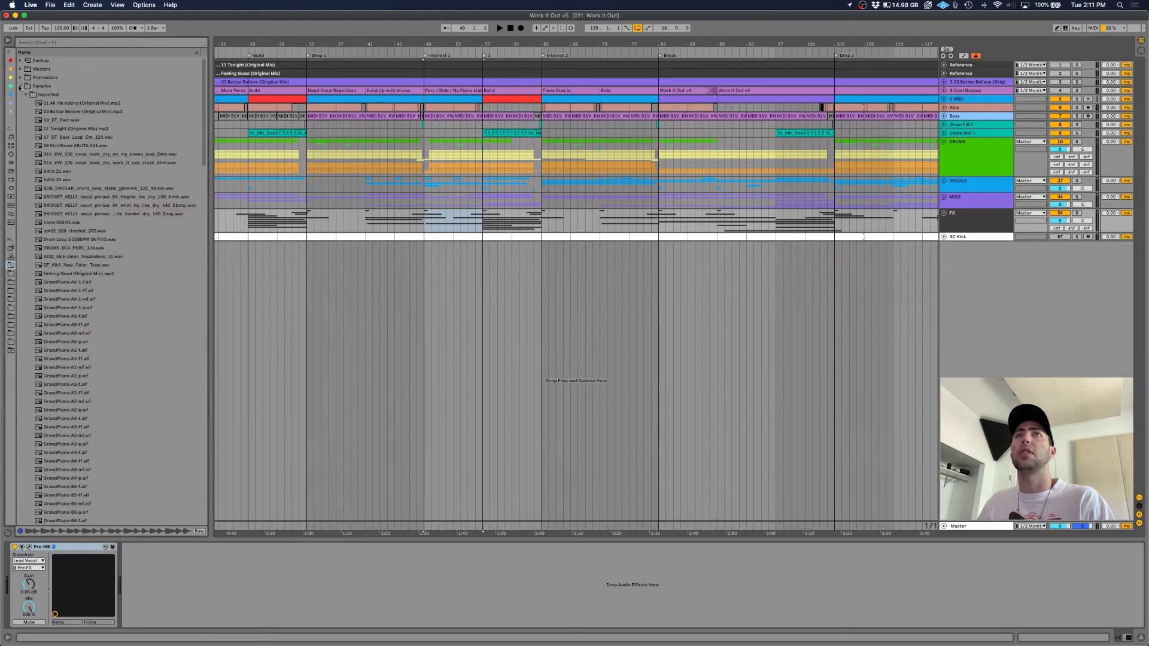
left_click(20, 86)
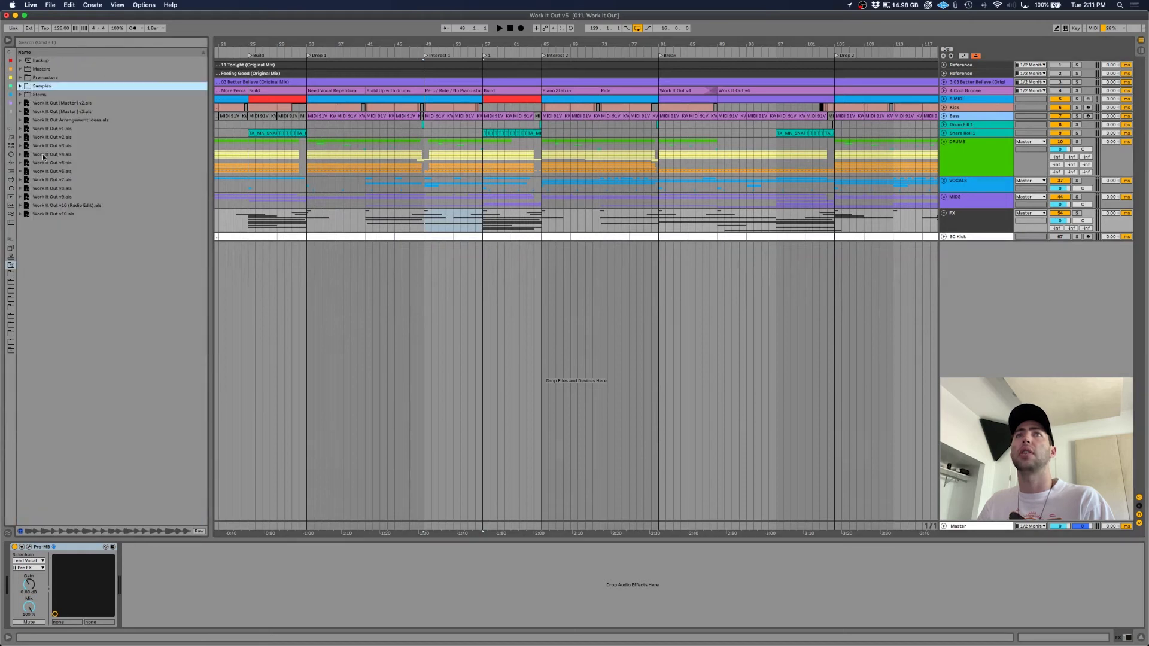
double_click(54, 214)
left_click(501, 348)
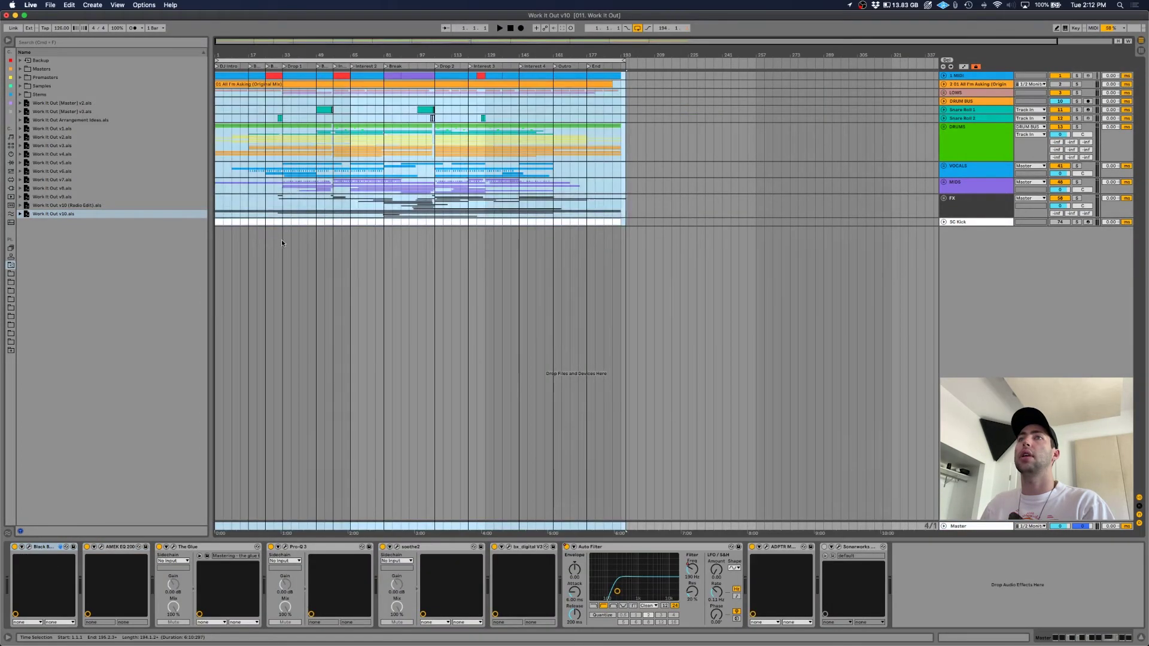
Play the v10 mix from the start of Interest 2 with only Utility active on the master chain
left_click(284, 527)
scroll(284, 528, "up", 5)
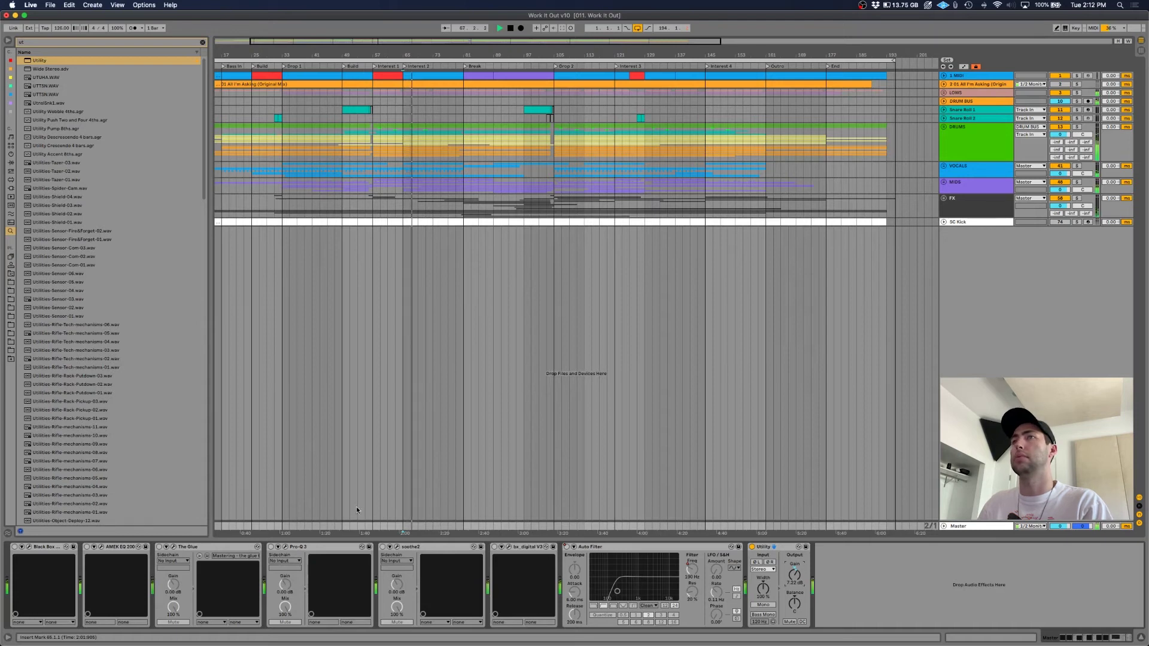
key("space")
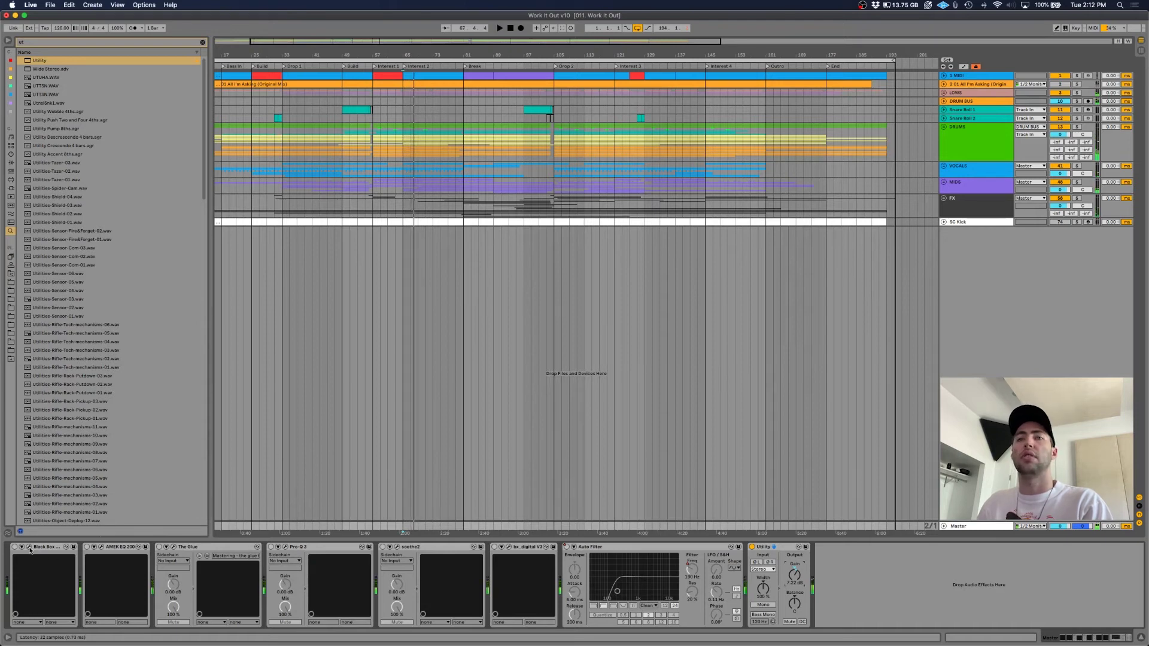
Enable Black Box HG-2 on the master, show its window and compare the playing mix with the plug-in bypassed and active
left_click(30, 545)
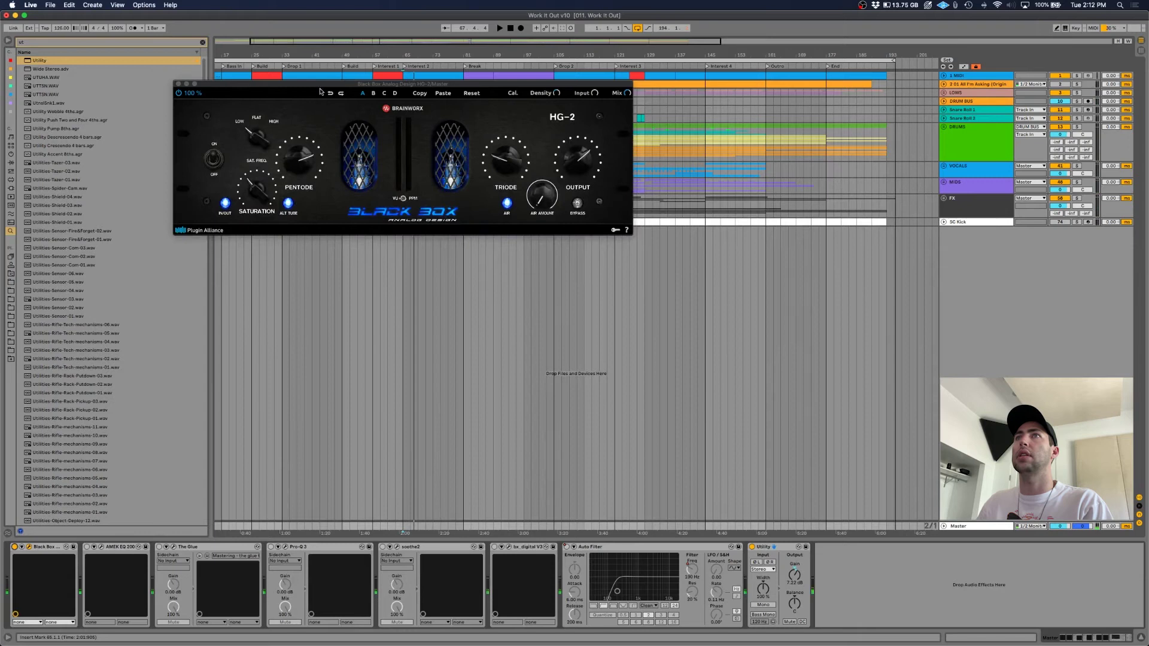
left_click_drag(311, 86, 453, 238)
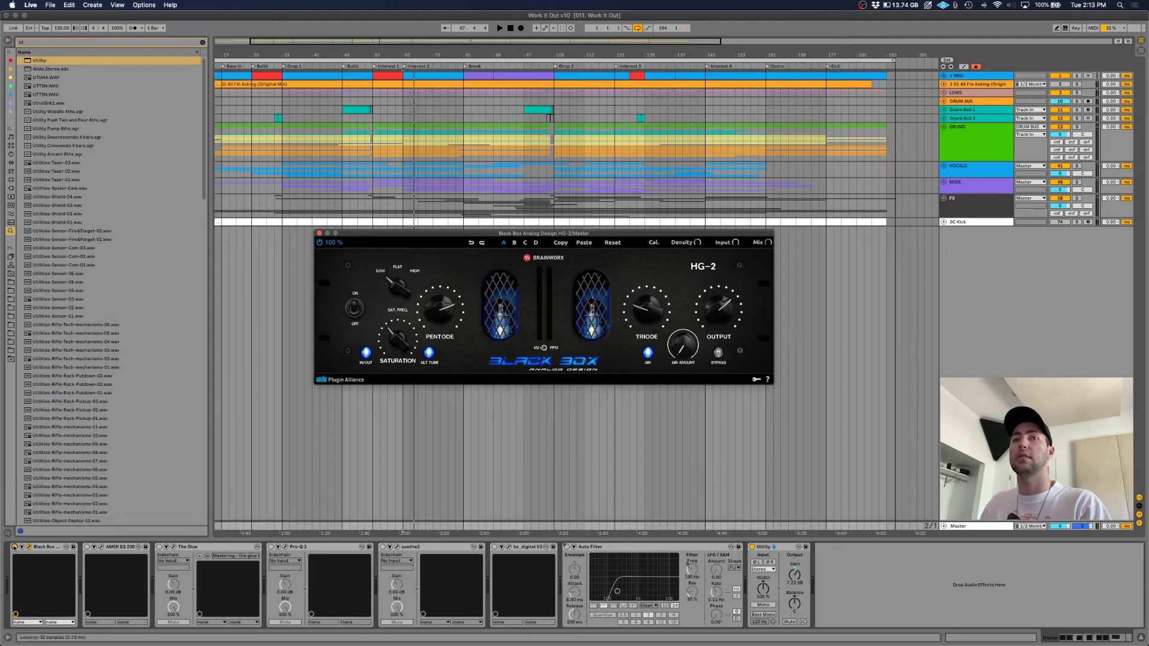
left_click(319, 243)
key("space")
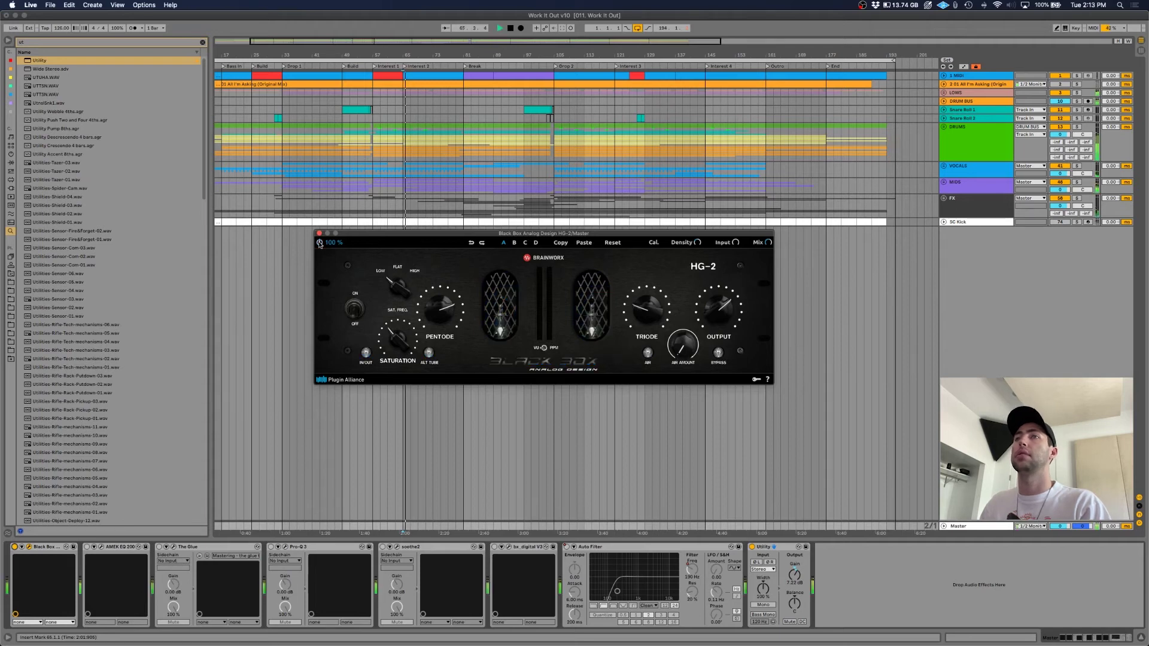
left_click(319, 242)
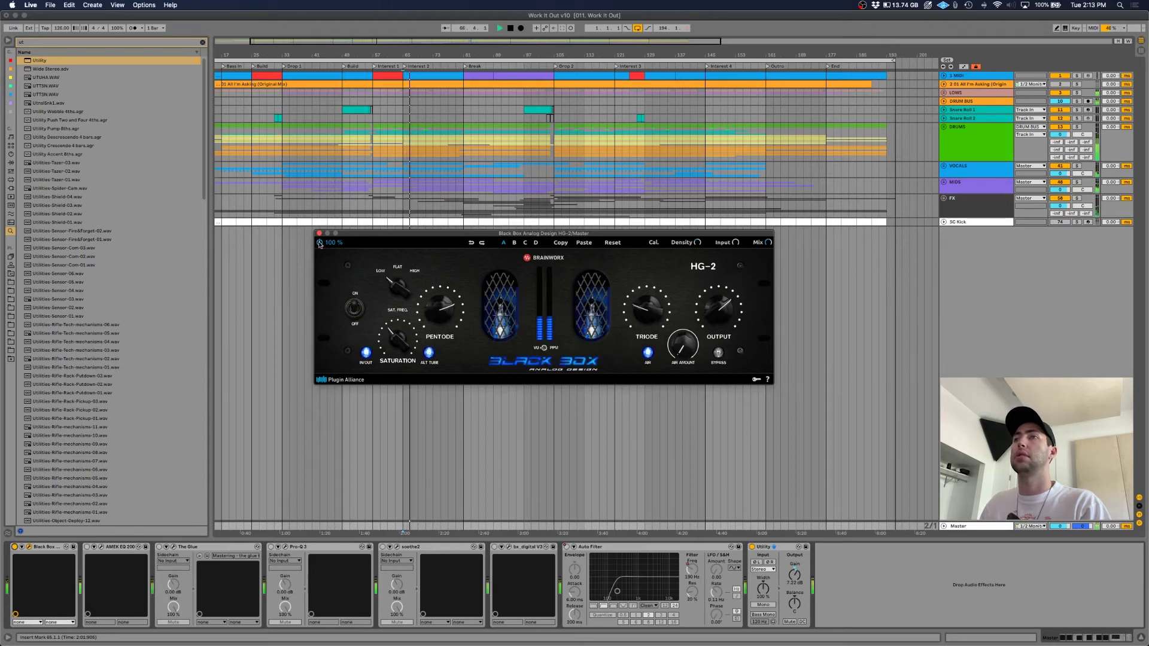
key("space")
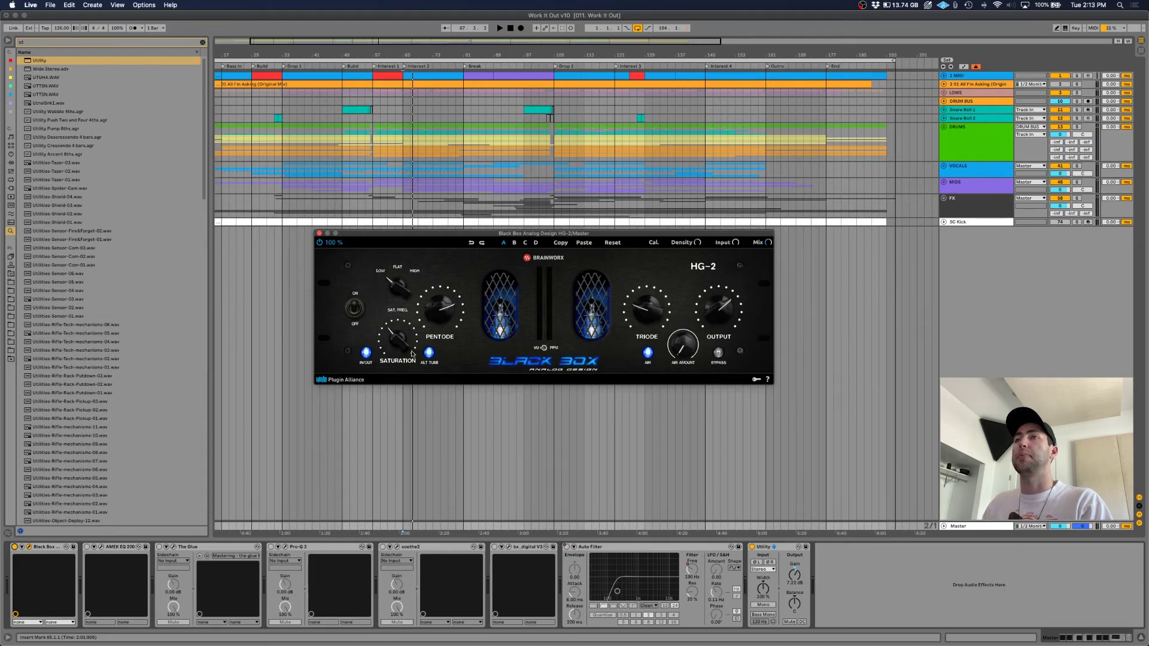
Enable AMEK EQ 200 on the master, compare the mix with it bypassed and active, and close its window
left_click(87, 549)
left_click_drag(311, 249, 500, 247)
key("space")
left_click(276, 252)
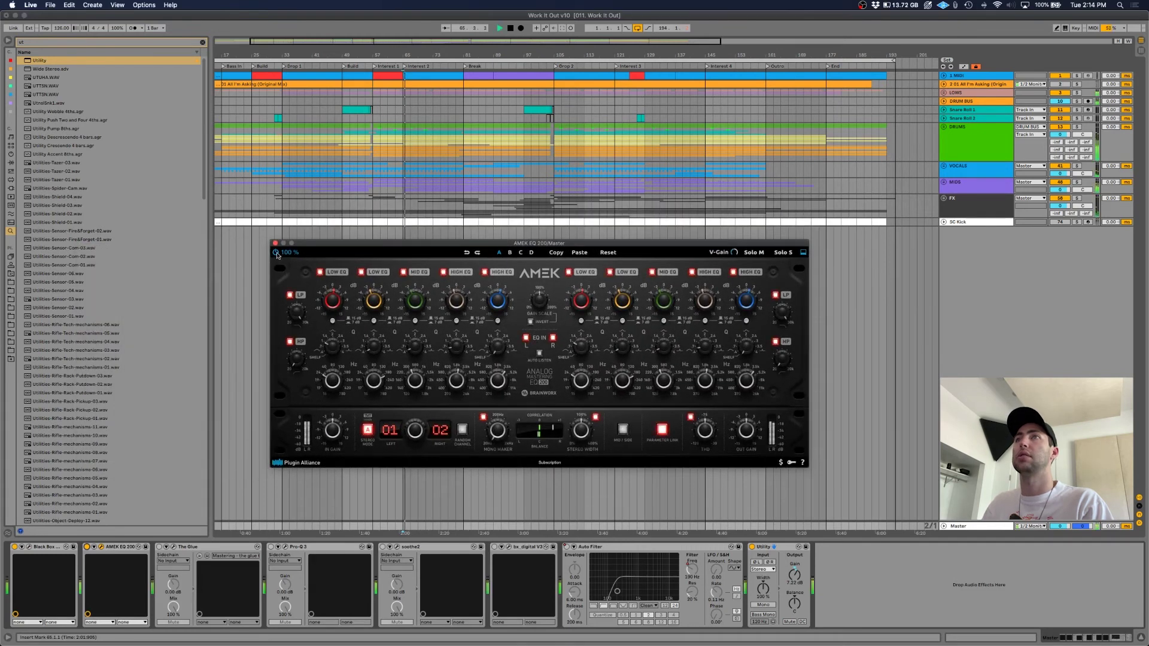
left_click(276, 252)
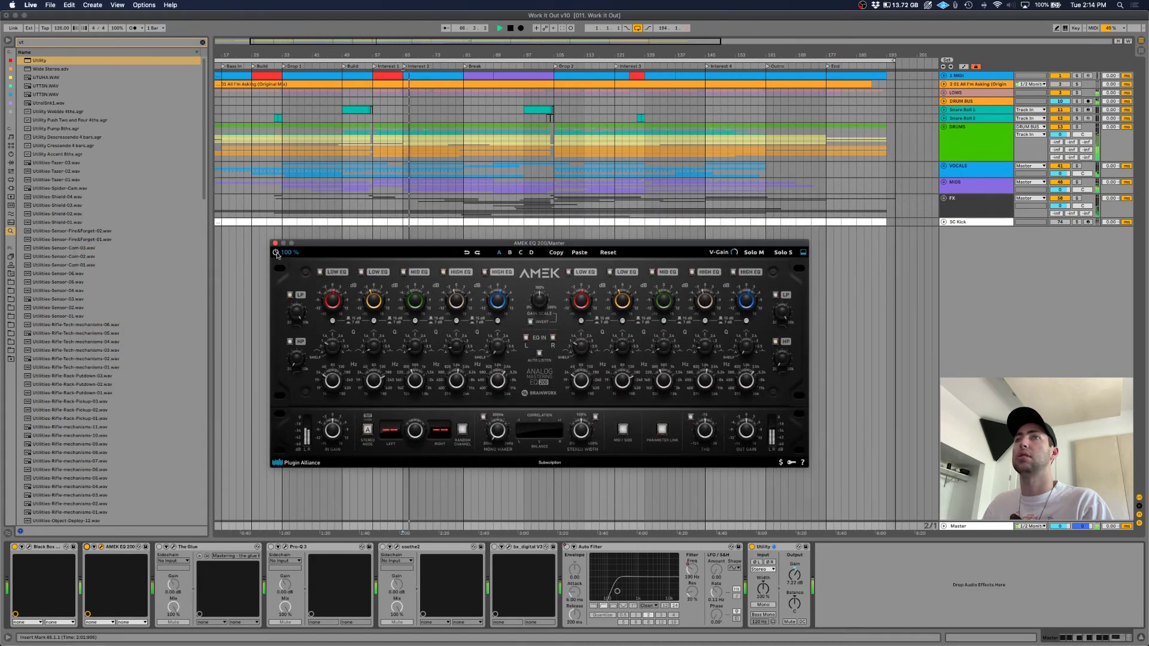
left_click(275, 252)
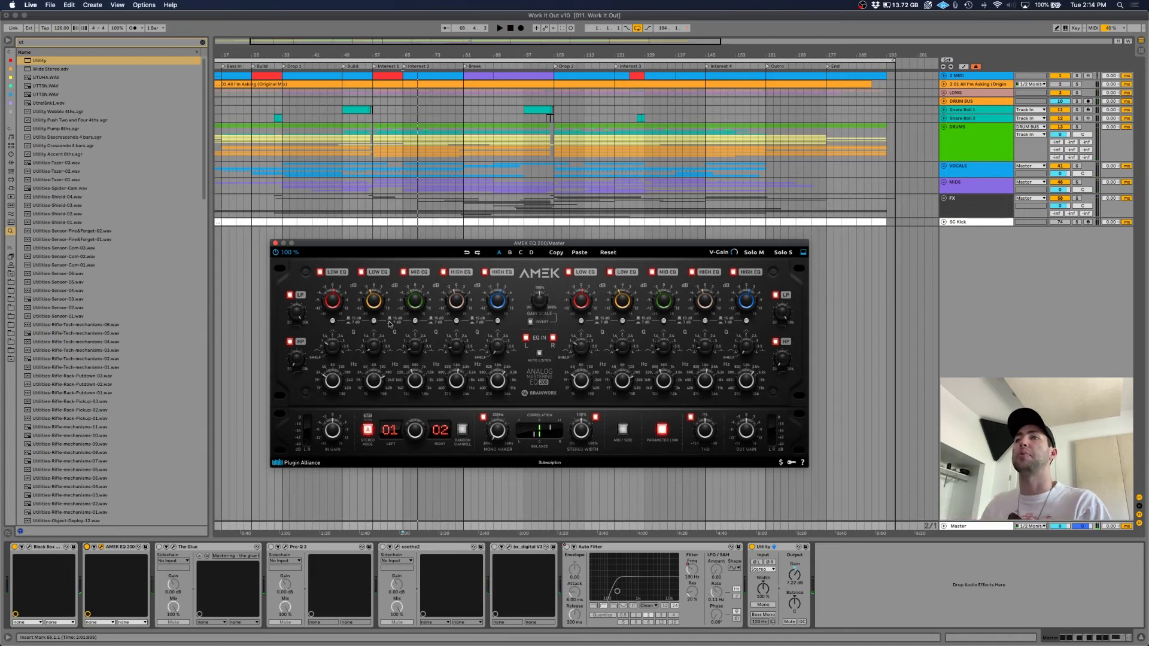
left_click(274, 243)
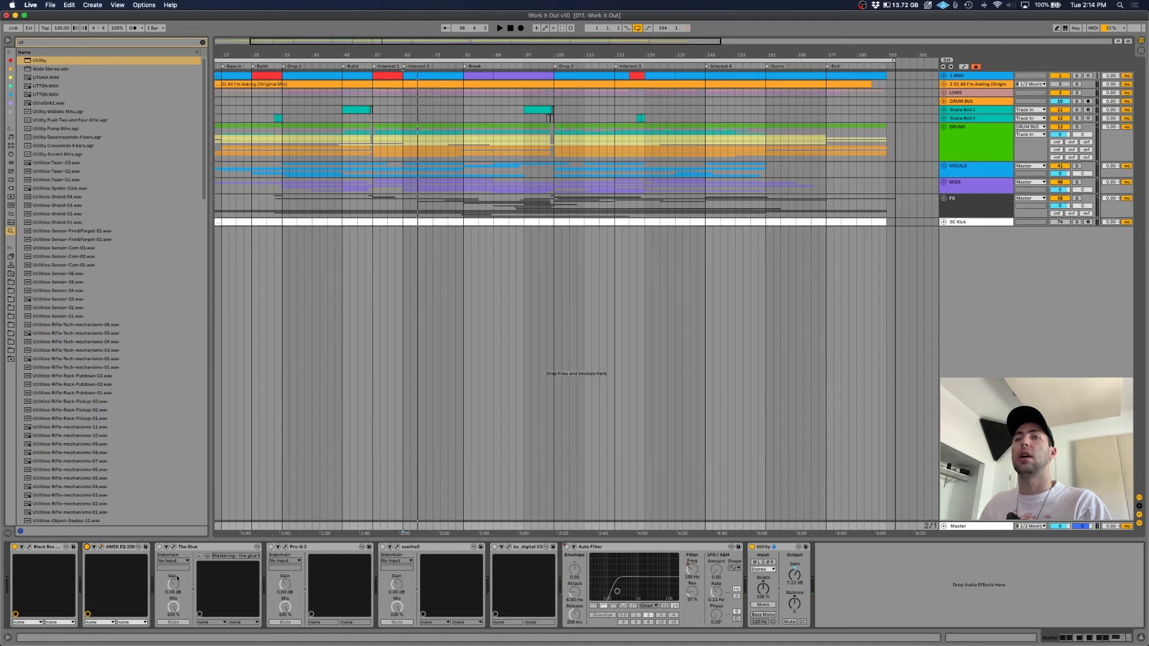
Show The Glue compressor's window, enable it on the master and start playing the mix through it
left_click(173, 547)
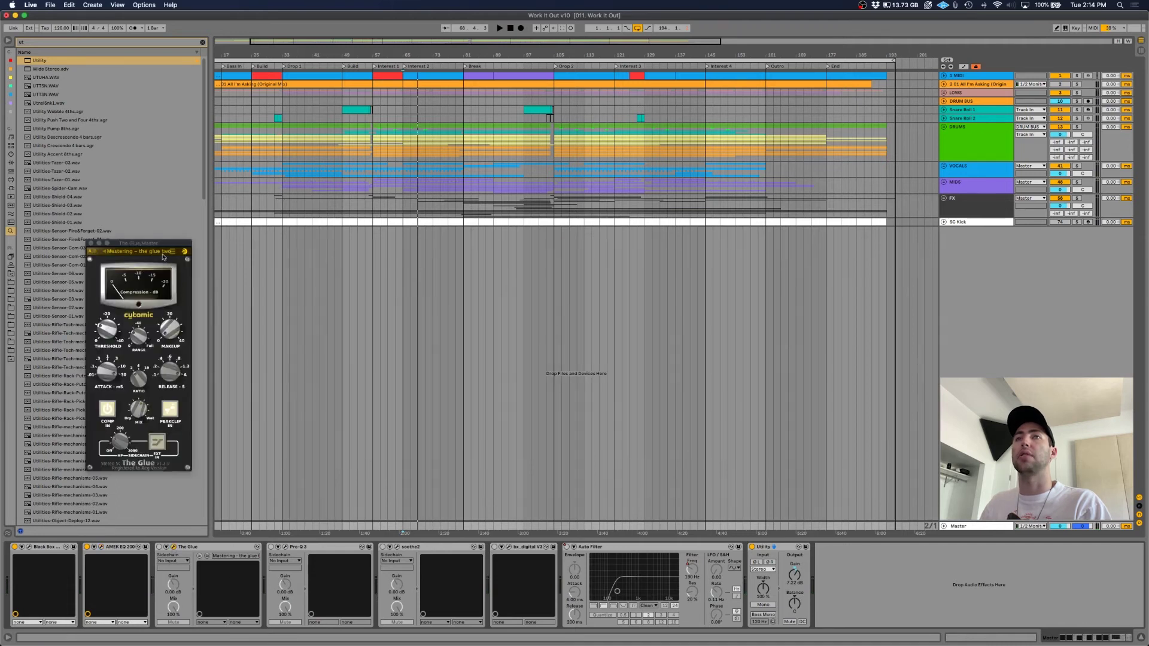
left_click_drag(144, 246, 457, 208)
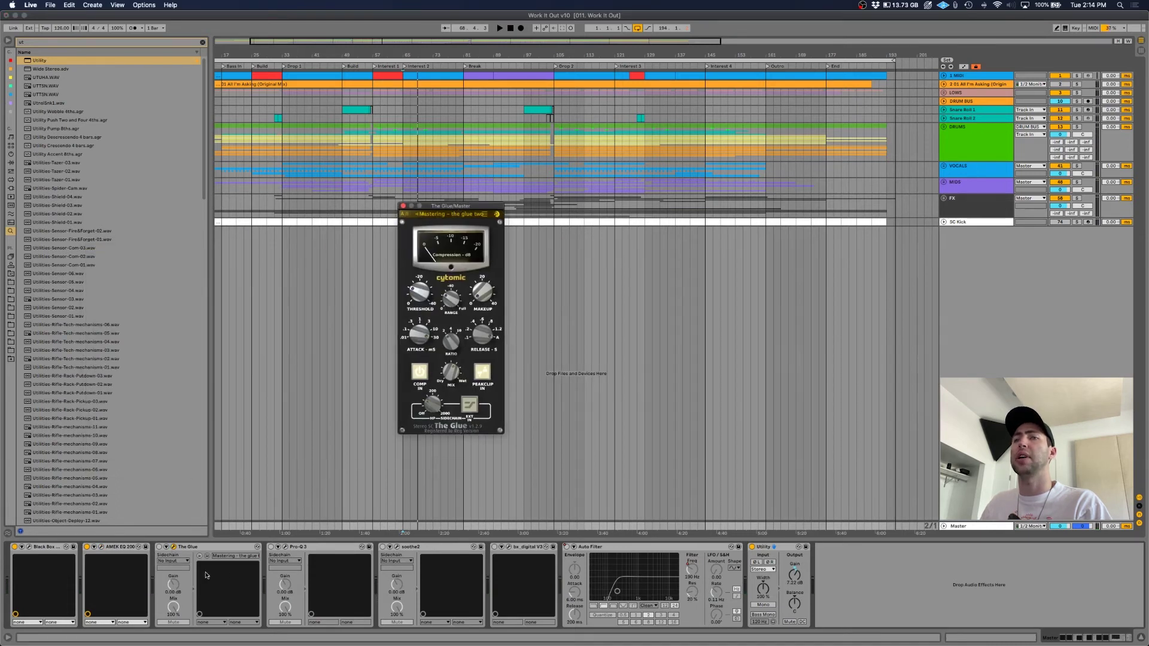
left_click(159, 547)
key("space")
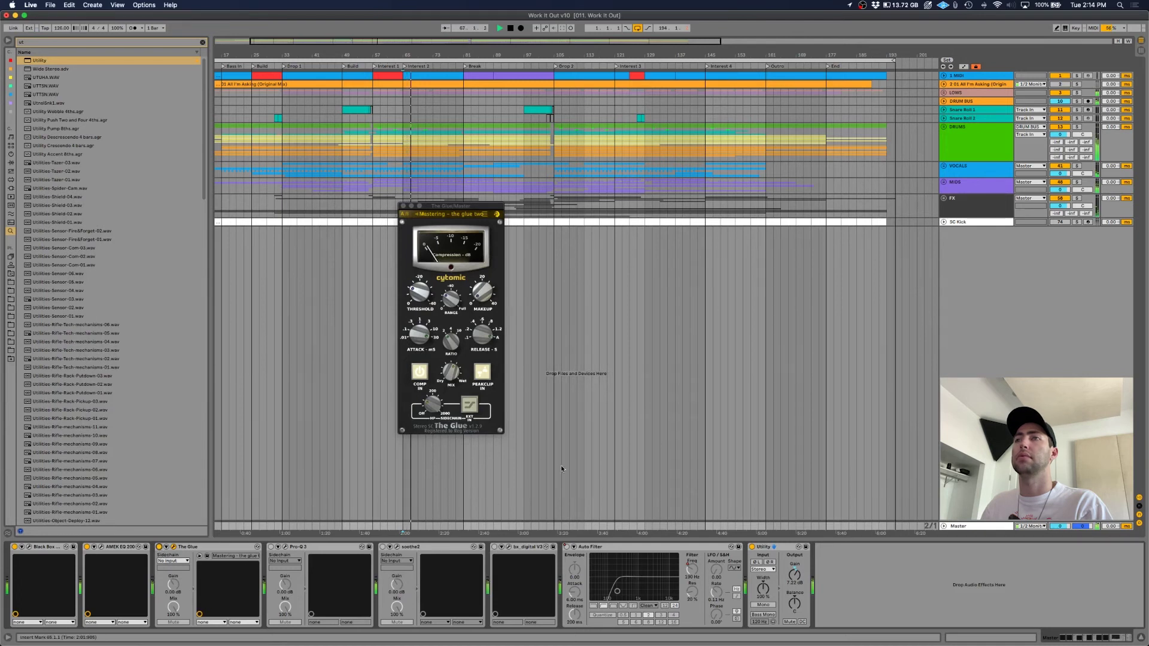
Compare the mix with The Glue's Comp In off and on over two playbacks, and close its window
left_click(425, 376)
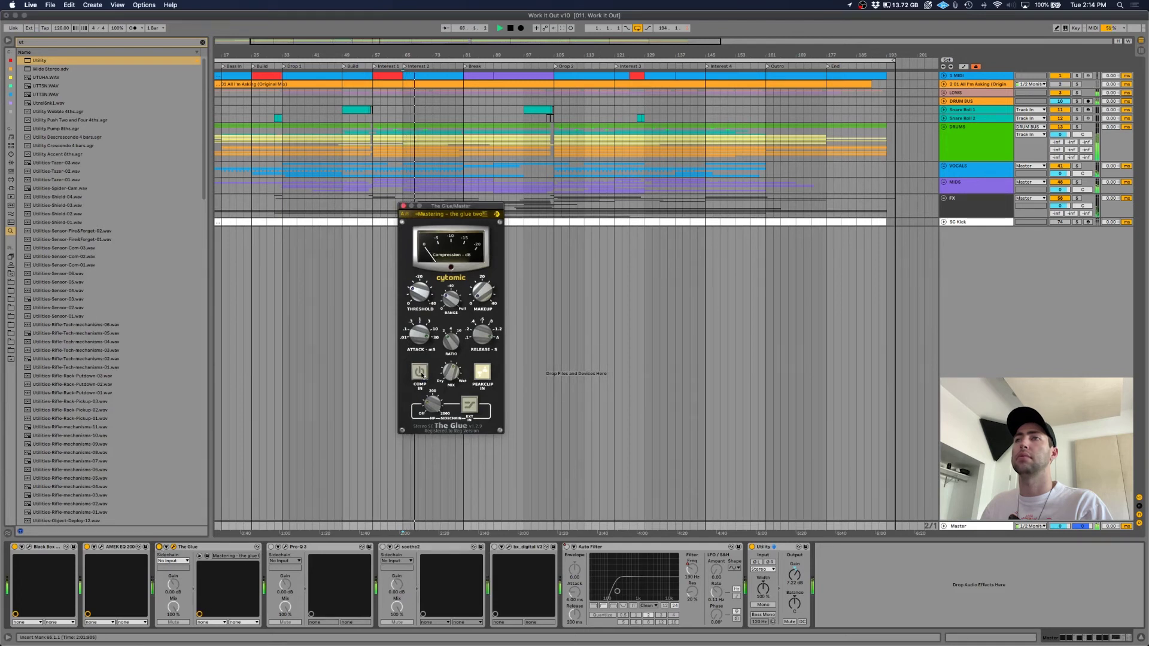
left_click(421, 374)
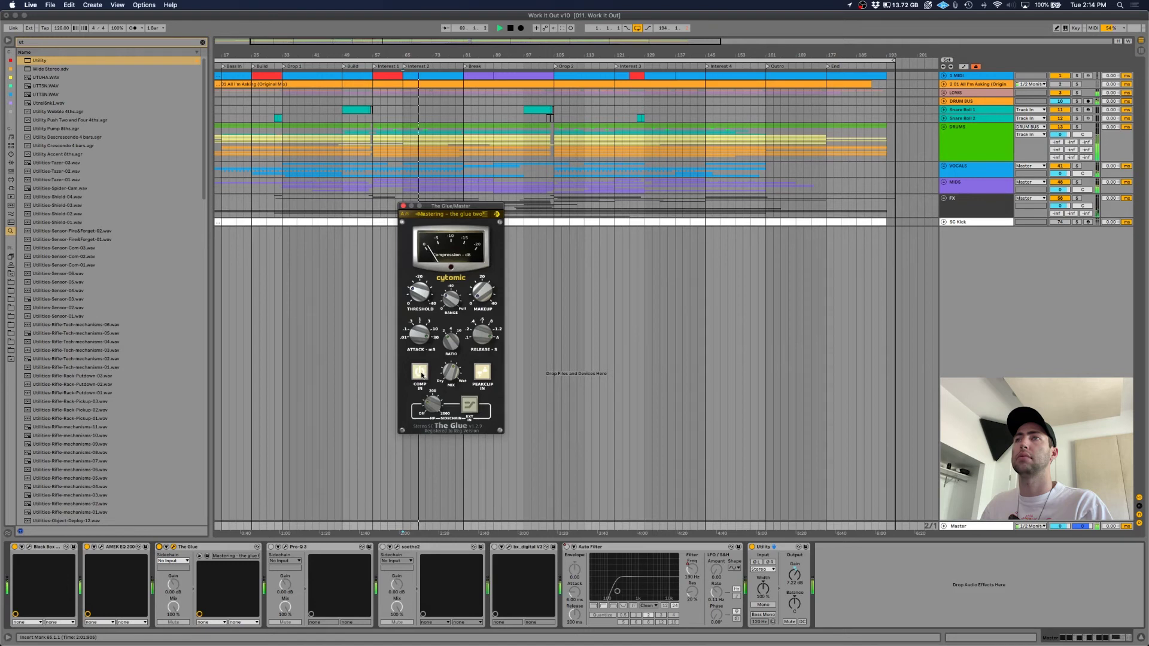
key("space")
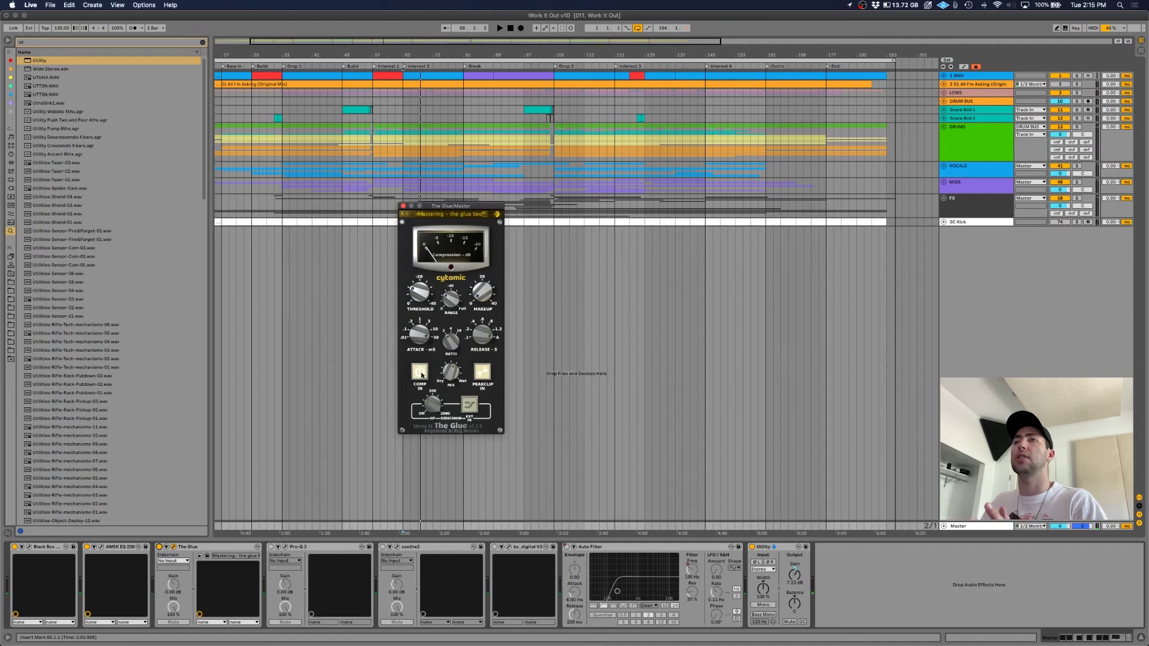
key("space")
left_click(421, 375)
left_click(421, 375)
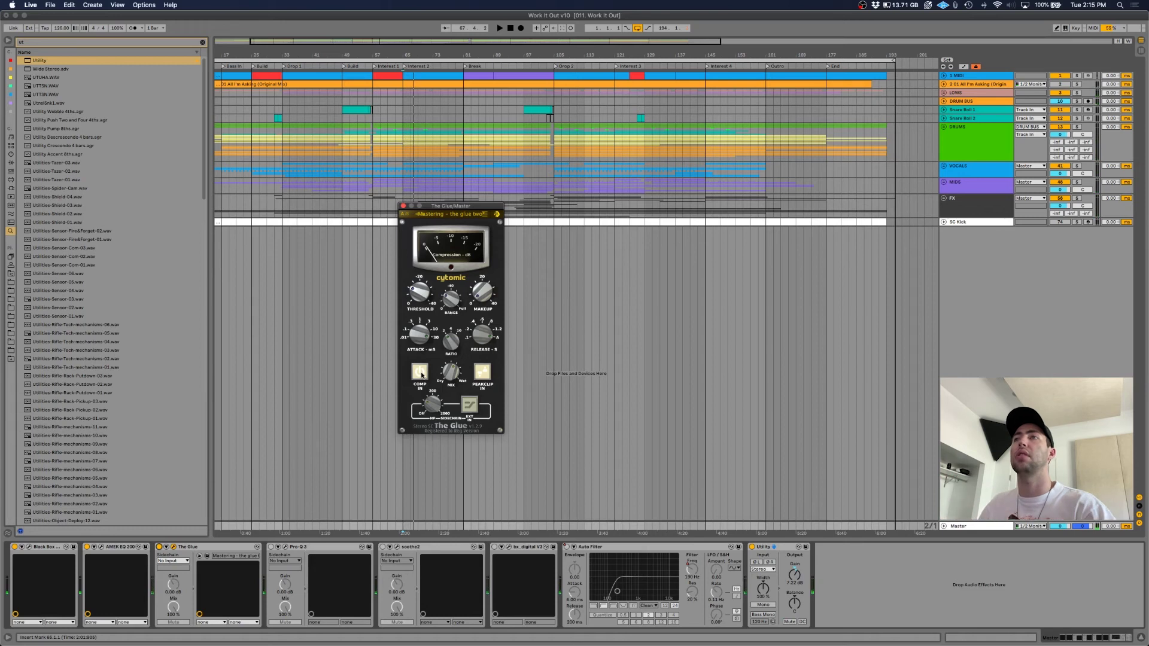
left_click(403, 206)
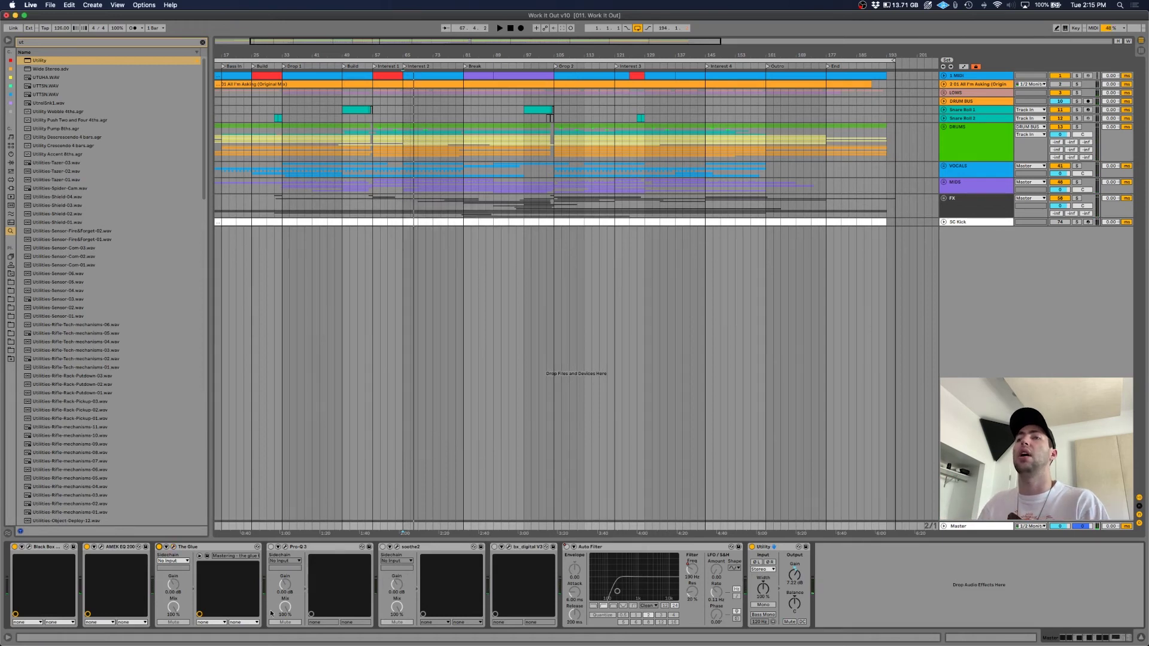
Enable Pro-Q 3 on the master, compare its EQ curve bypassed and active during playback, and select the dip's band
left_click(285, 546)
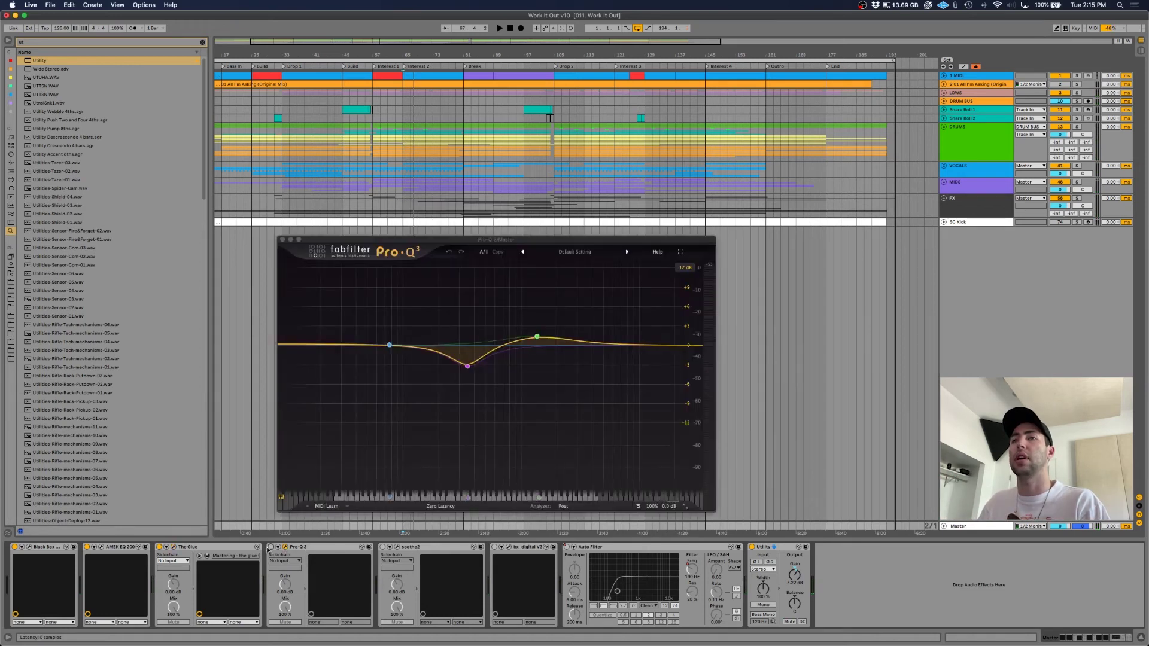
key("space")
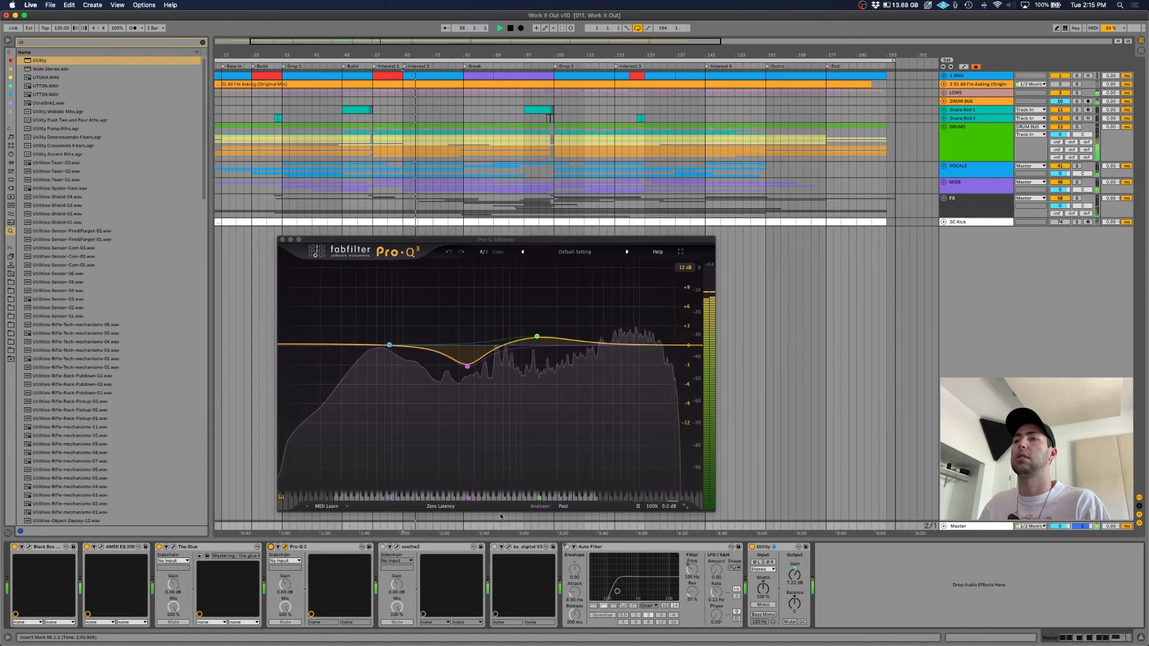
left_click(638, 506)
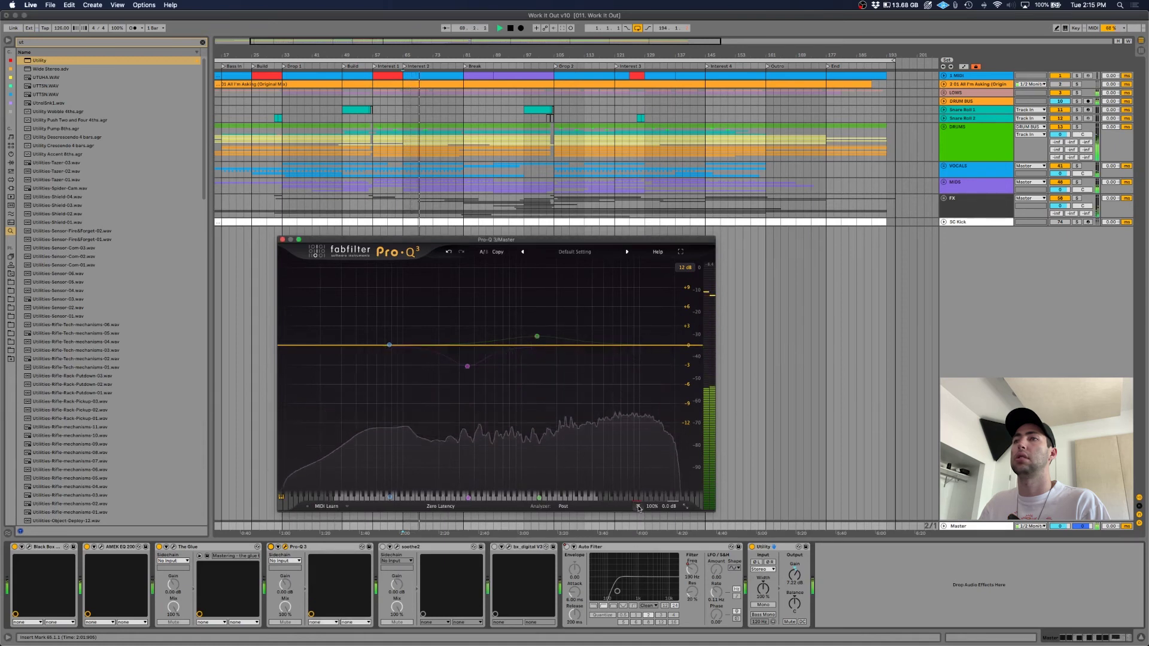
left_click(639, 506)
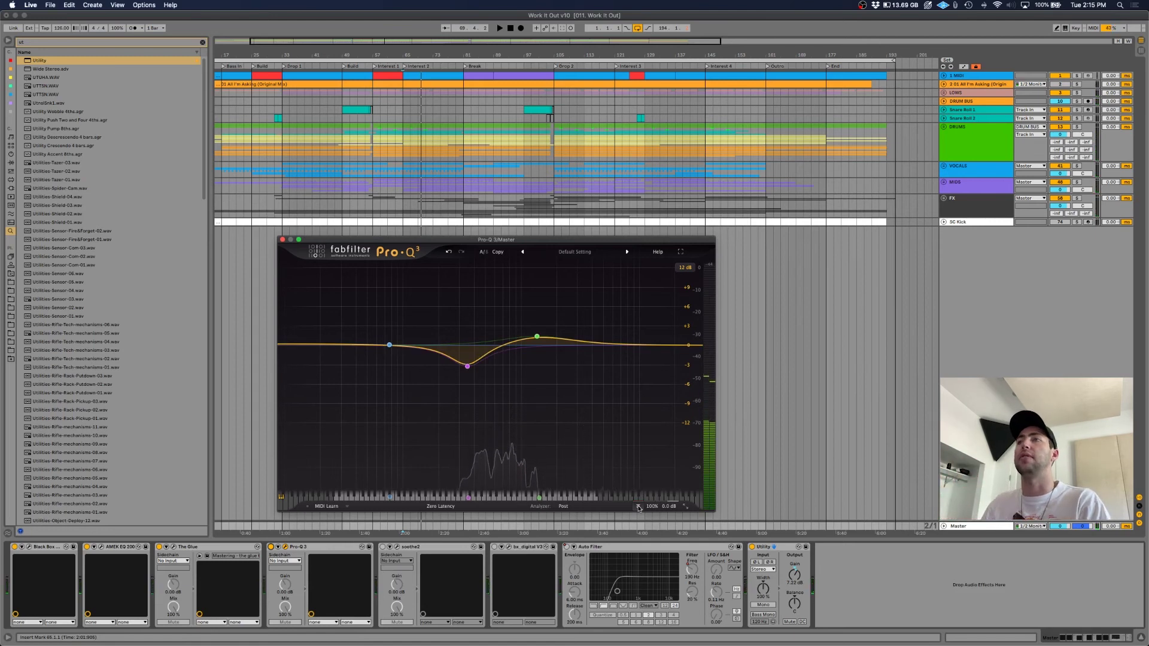
left_click(468, 366)
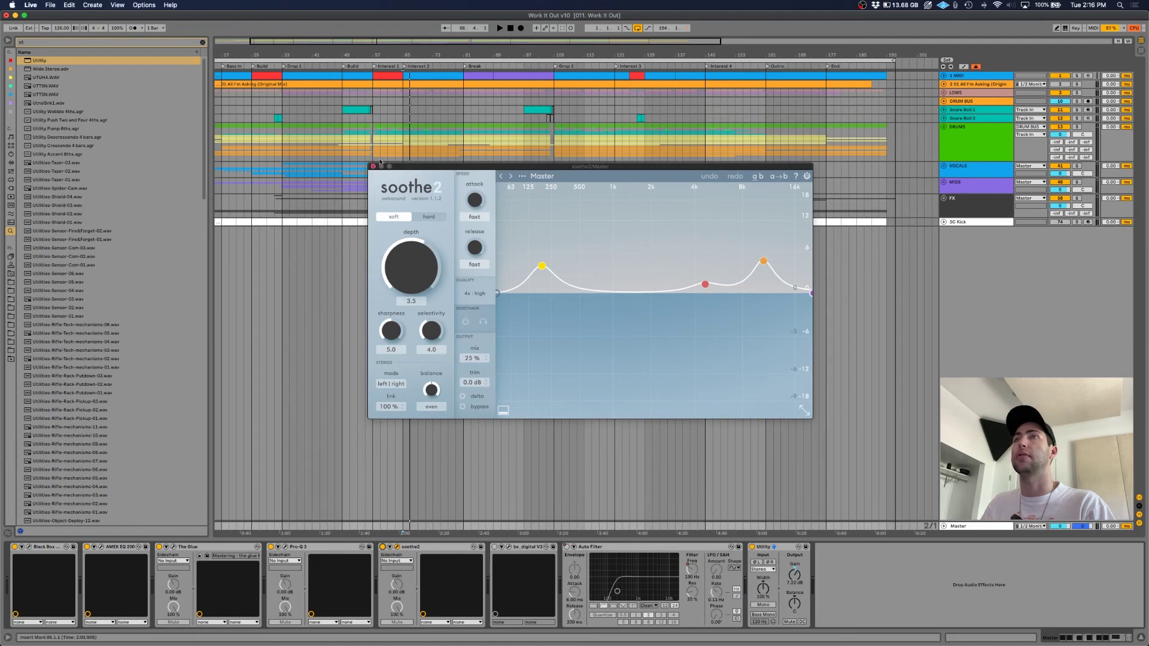
Enable bx_digital V3 on the master, play the mix with it bypassed for comparison, and hide the plug-in windows
left_click(490, 547)
left_click_drag(349, 109, 525, 116)
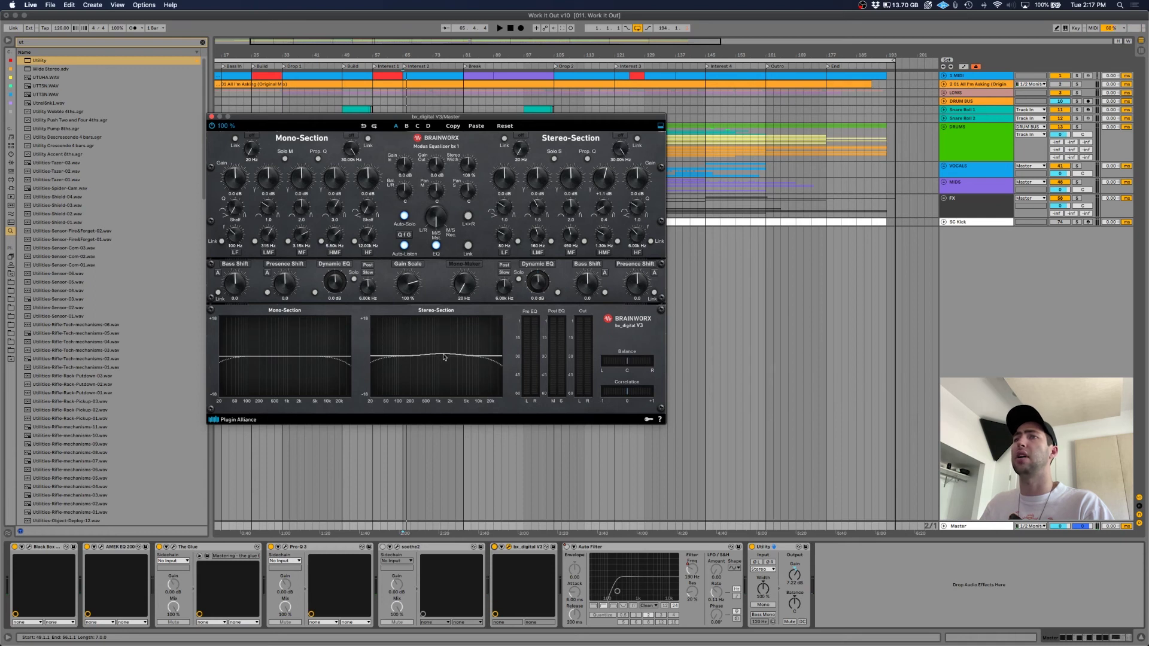
key("space")
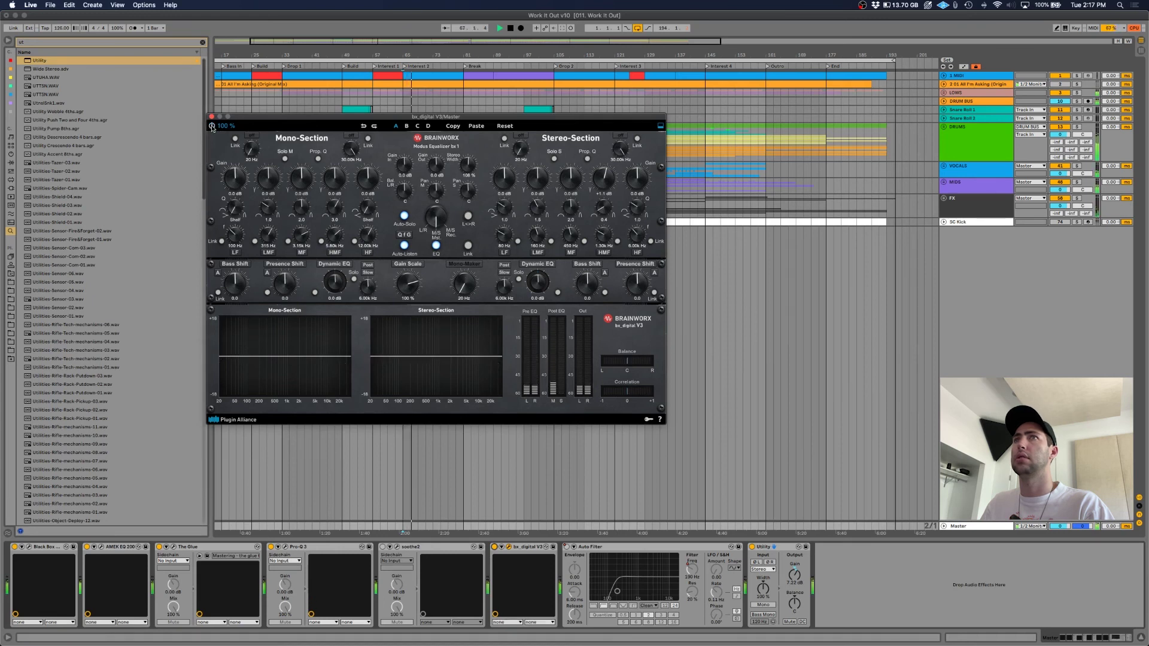
key("space")
key("super+alt+p")
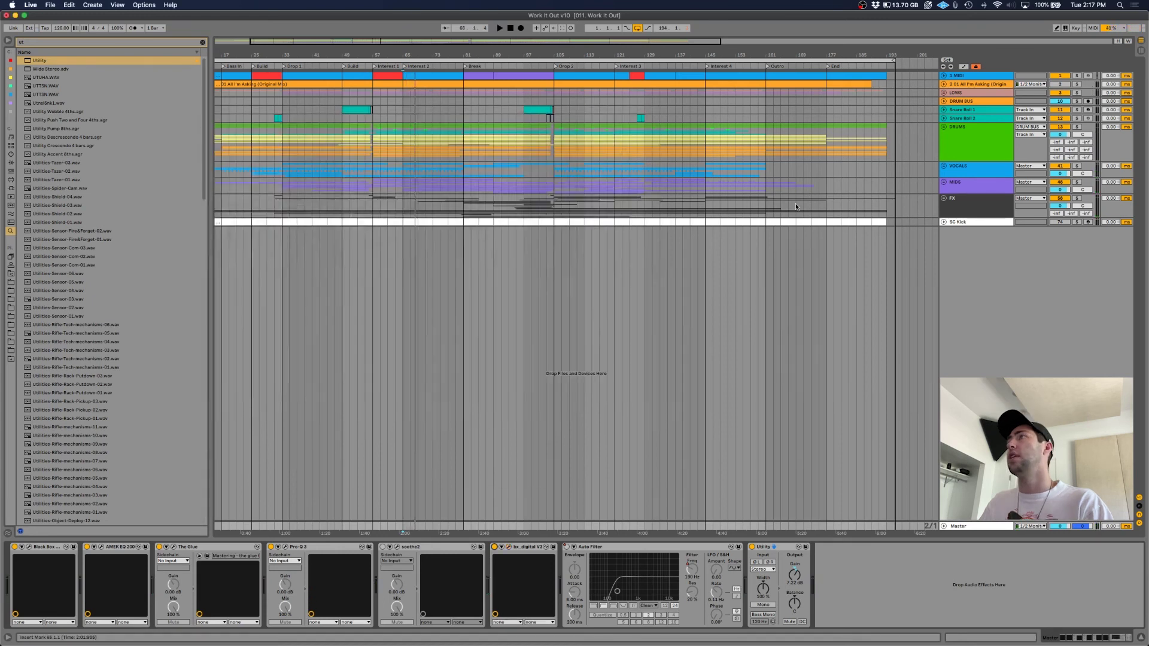